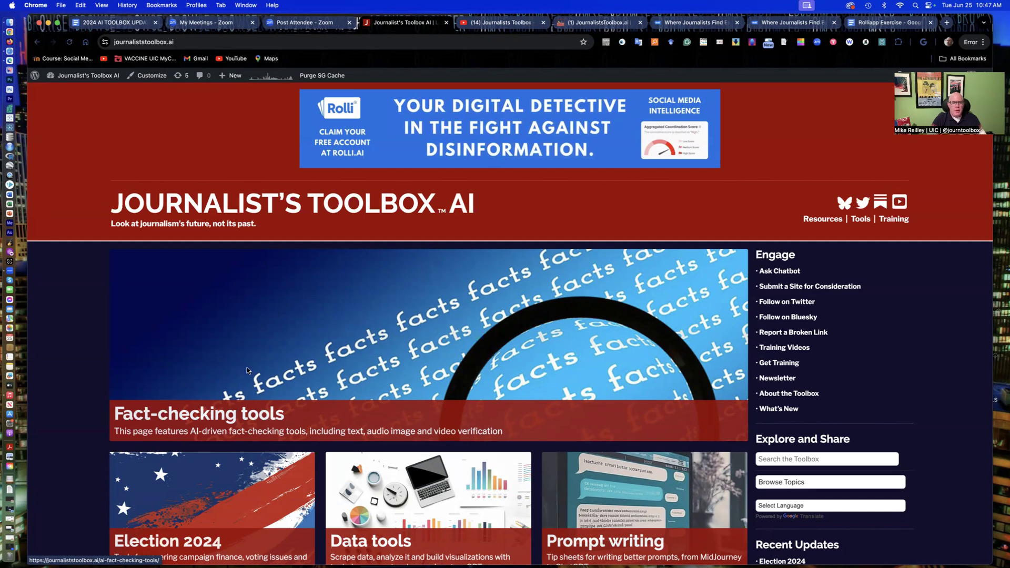
# - Browse the Journalist's Toolbox AI homepage tiles and open the AI Fact-Checking Tools page
pyautogui.scroll(-7, 241, 416)
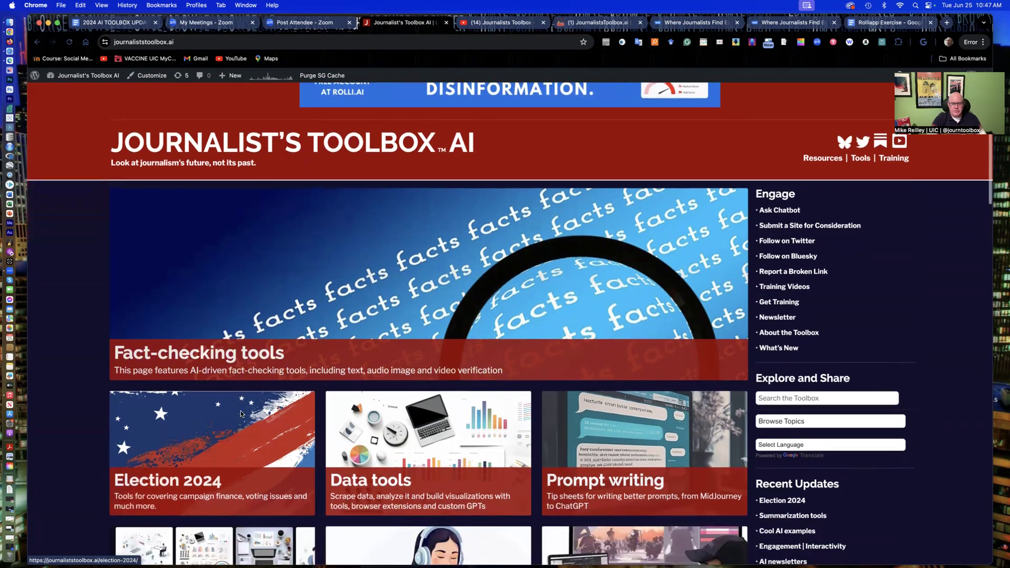
pyautogui.scroll(-7, 241, 414)
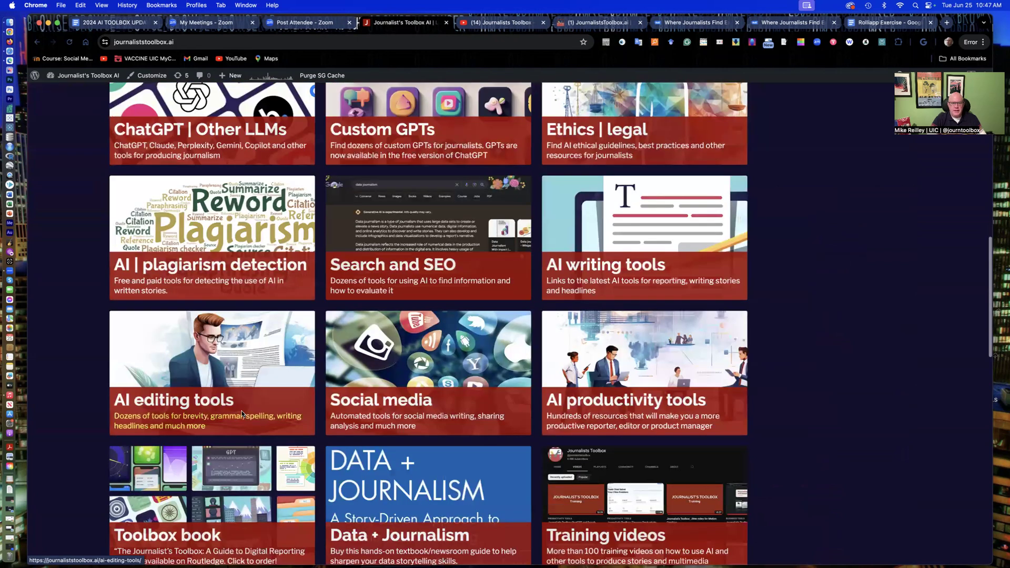
pyautogui.scroll(6, 254, 394)
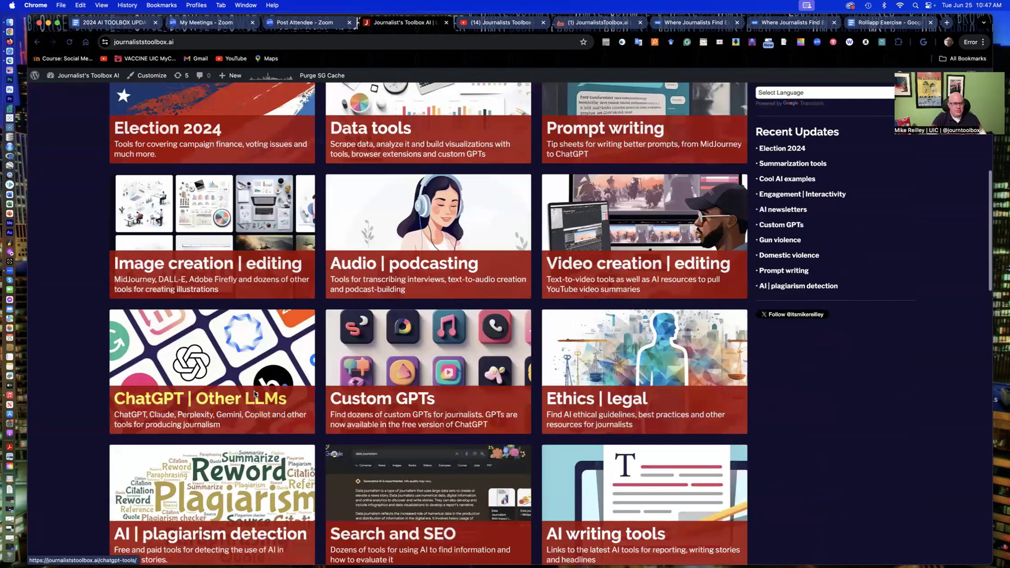
pyautogui.scroll(5, 177, 370)
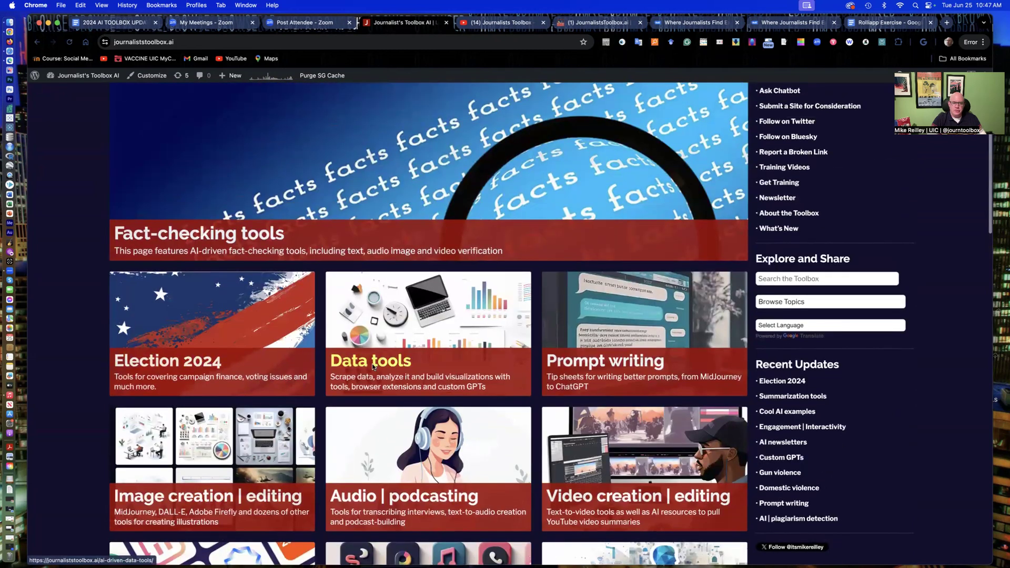
pyautogui.scroll(4, 236, 316)
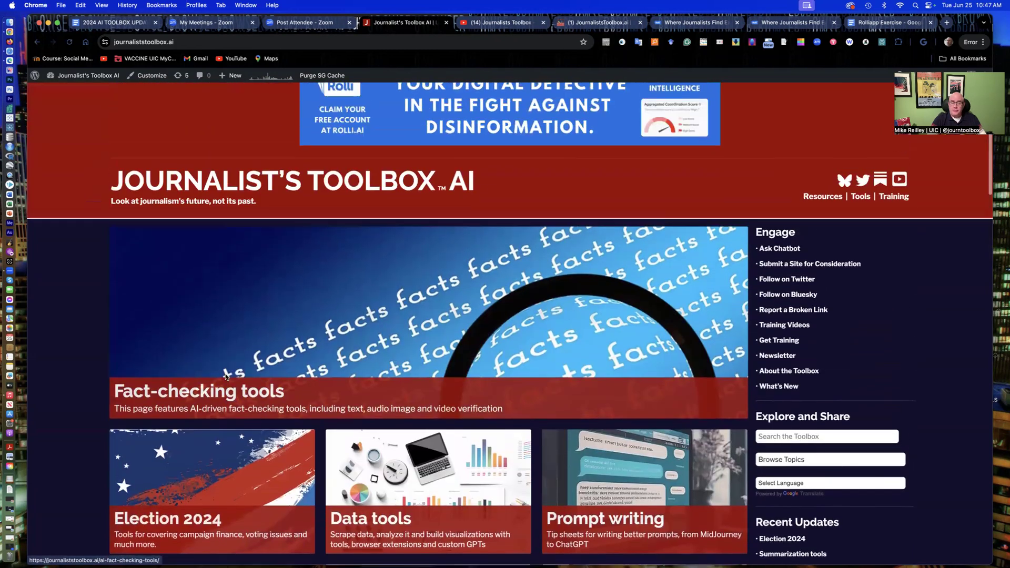
pyautogui.click(225, 400)
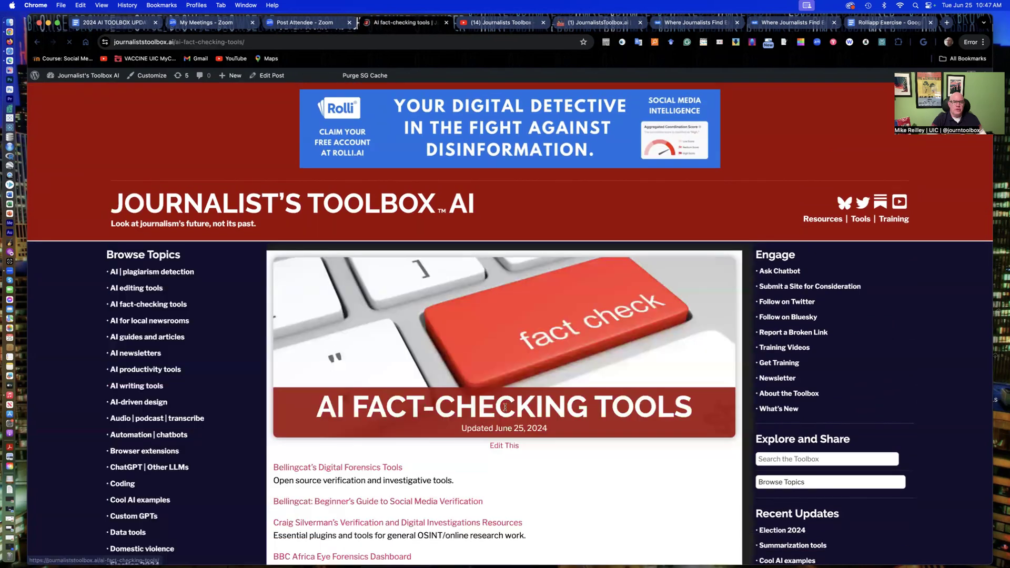
pyautogui.scroll(-15, 504, 410)
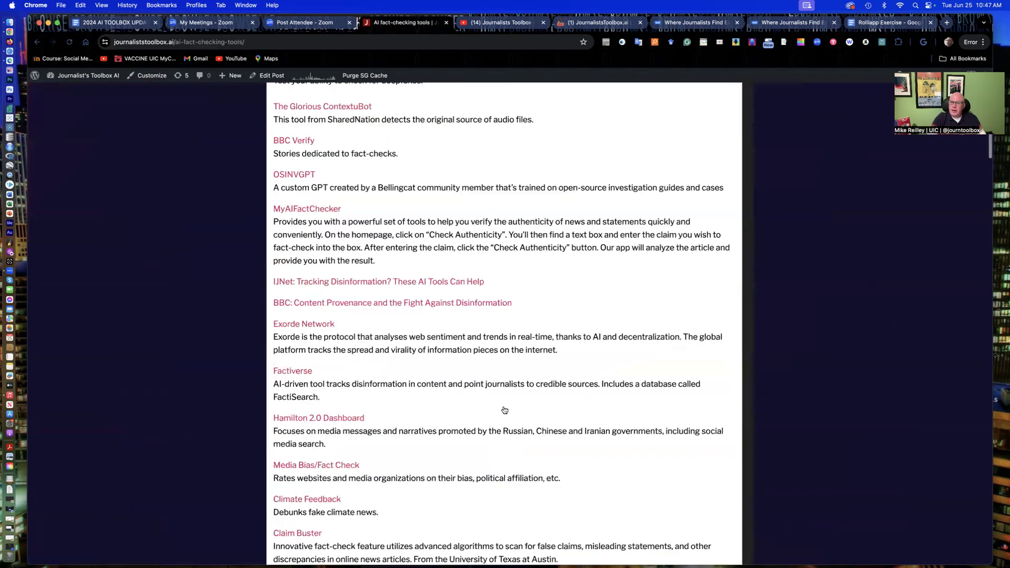
pyautogui.scroll(10, 504, 410)
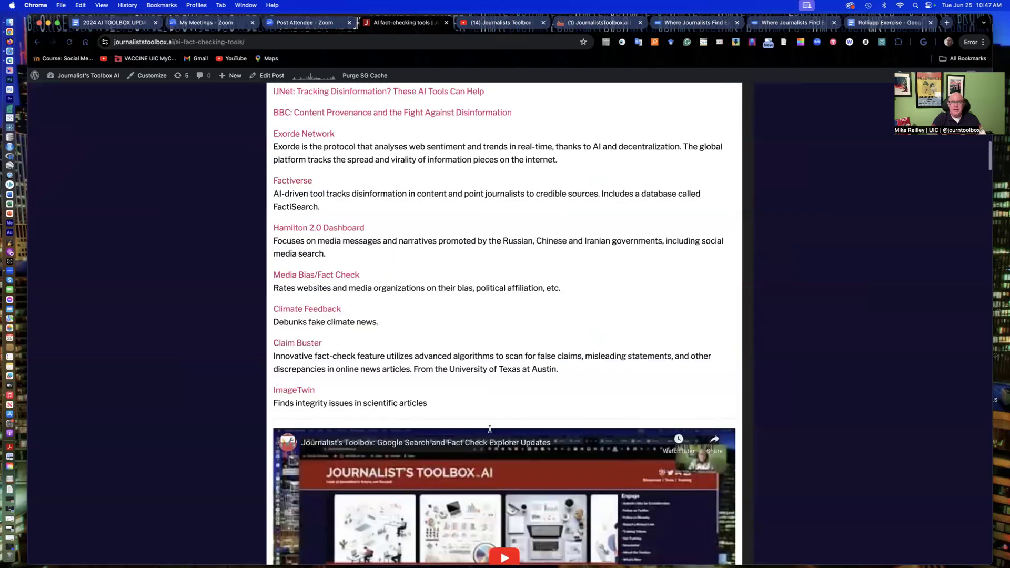
pyautogui.scroll(15, 489, 431)
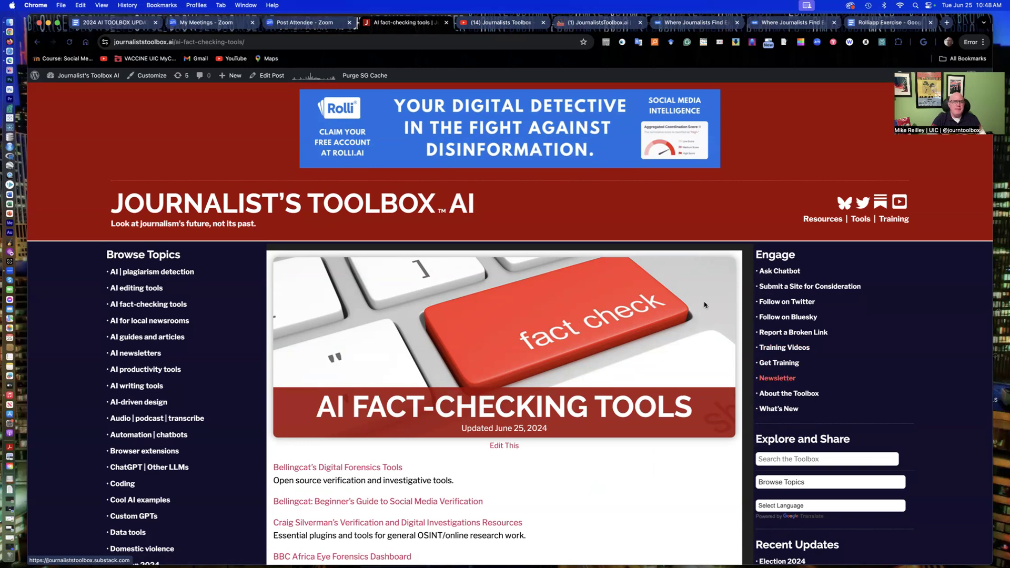
# - Open the JournalistsToolbox.ai Substack post 'AI Tools-a-Palooza' and read through it
pyautogui.click(587, 26)
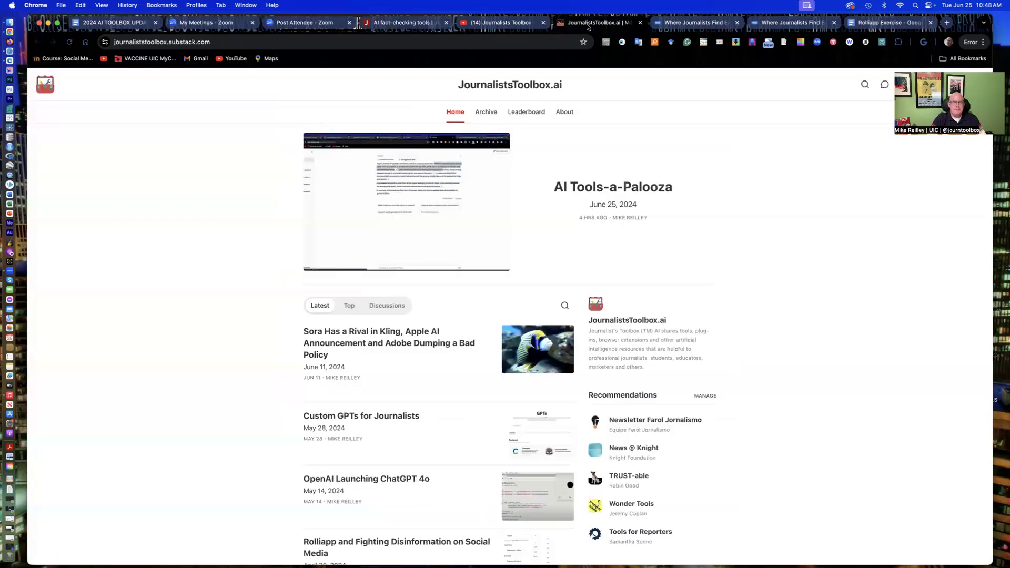
pyautogui.click(628, 187)
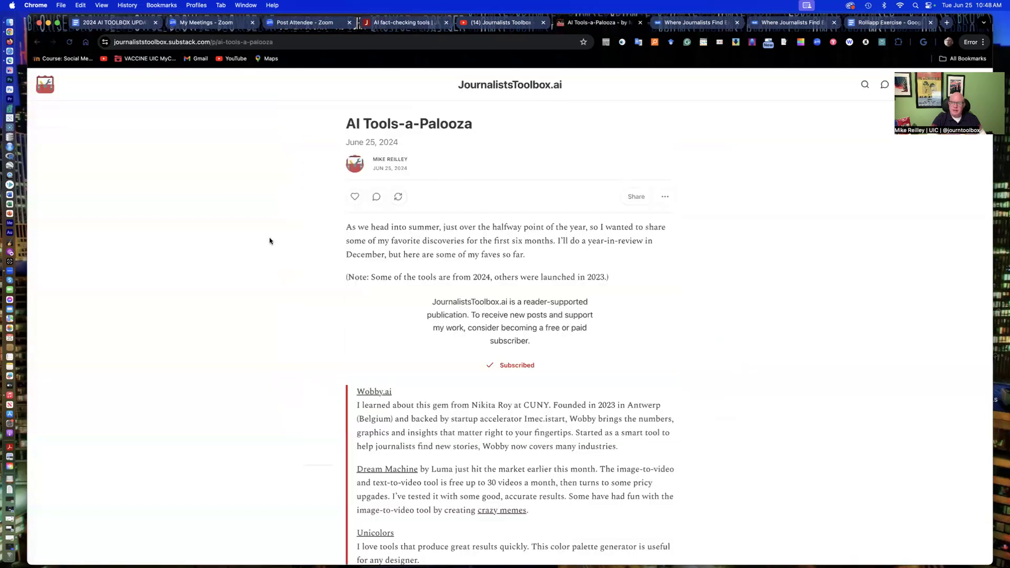
pyautogui.scroll(-20, 269, 239)
pyautogui.scroll(-10, 269, 241)
pyautogui.scroll(3, 269, 241)
pyautogui.scroll(-8, 269, 241)
pyautogui.scroll(-15, 269, 240)
pyautogui.scroll(20, 270, 241)
# - Browse the Journalists Toolbox YouTube channel's latest uploads on the Videos tab
pyautogui.click(502, 23)
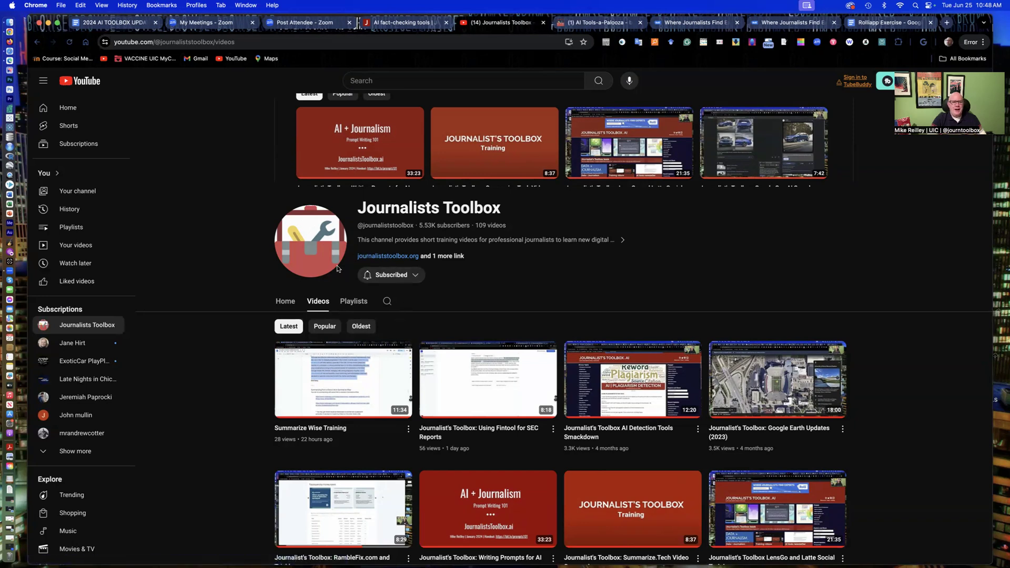
pyautogui.scroll(-8, 318, 315)
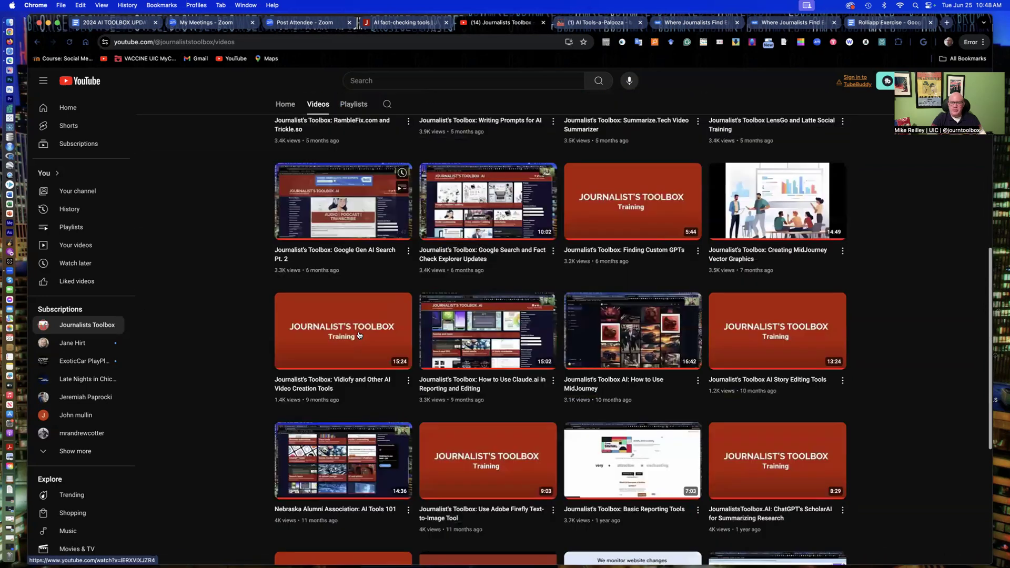
pyautogui.scroll(-10, 358, 335)
pyautogui.scroll(-5, 358, 335)
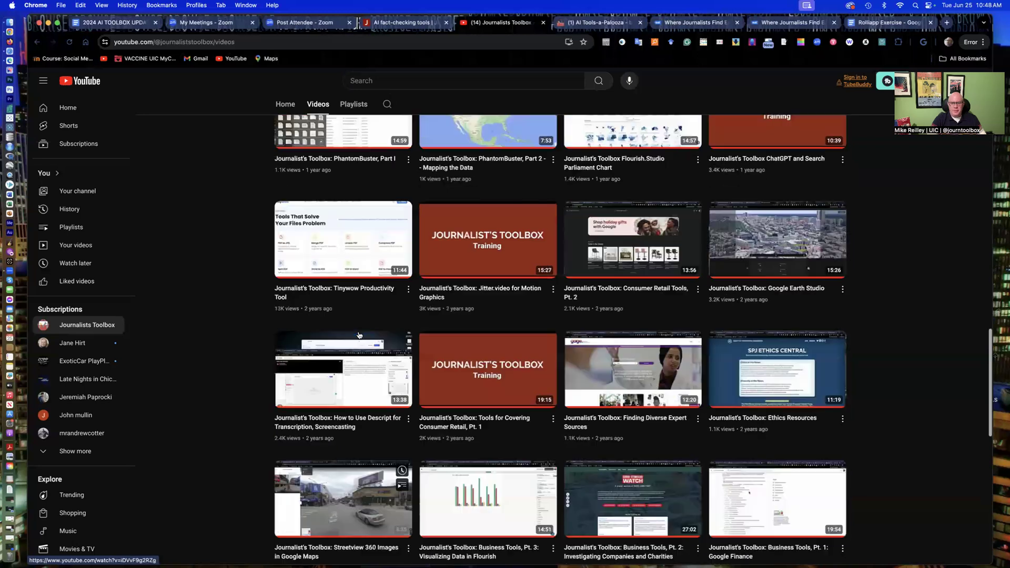
pyautogui.scroll(10, 359, 335)
pyautogui.scroll(15, 359, 331)
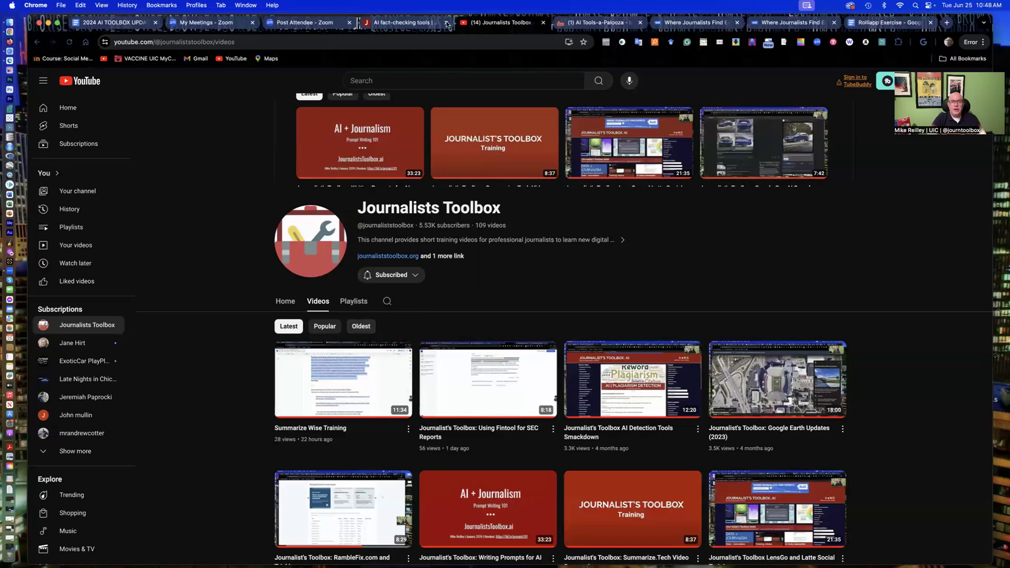
# - Close the YouTube and Substack tabs, clear the mistyped 'JOURNOA' Rolli query, and switch to the Rolliapp Exercise handout
pyautogui.click(543, 24)
pyautogui.click(542, 23)
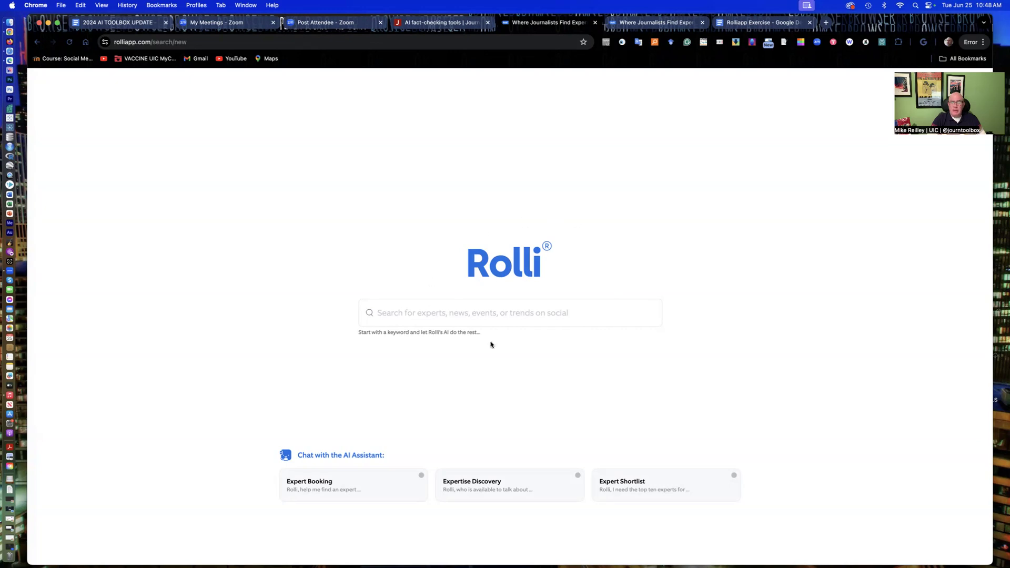
pyautogui.click(414, 314)
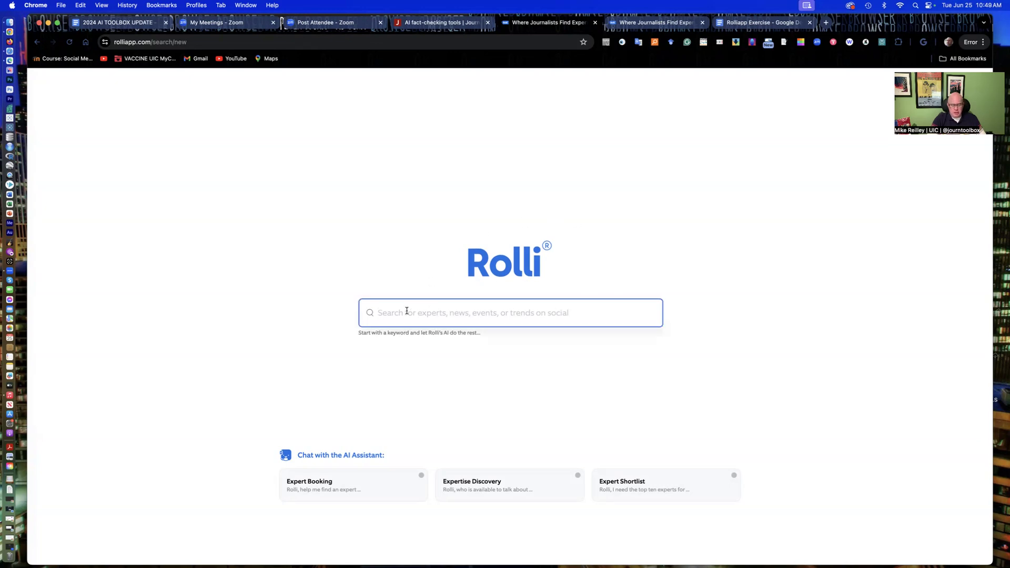
pyautogui.write('JOURNOAI')
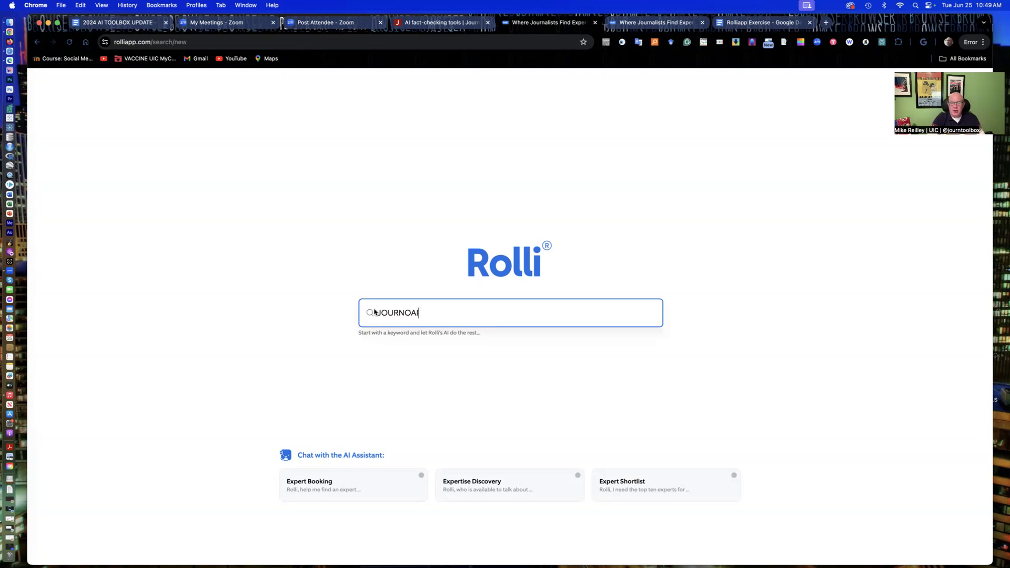
pyautogui.moveTo(427, 314); pyautogui.dragTo(370, 317)
pyautogui.press('BackSpace')
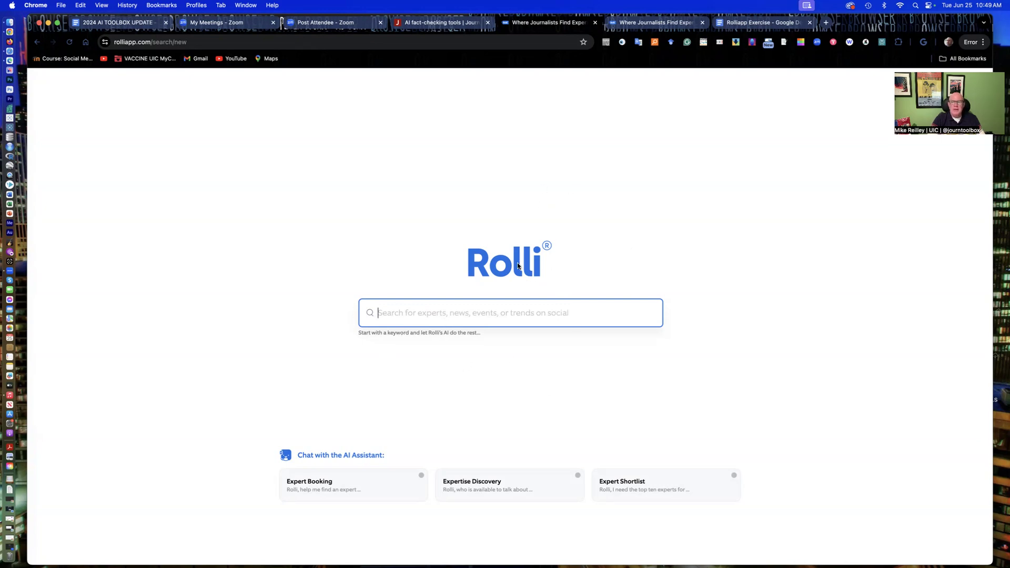
pyautogui.click(758, 24)
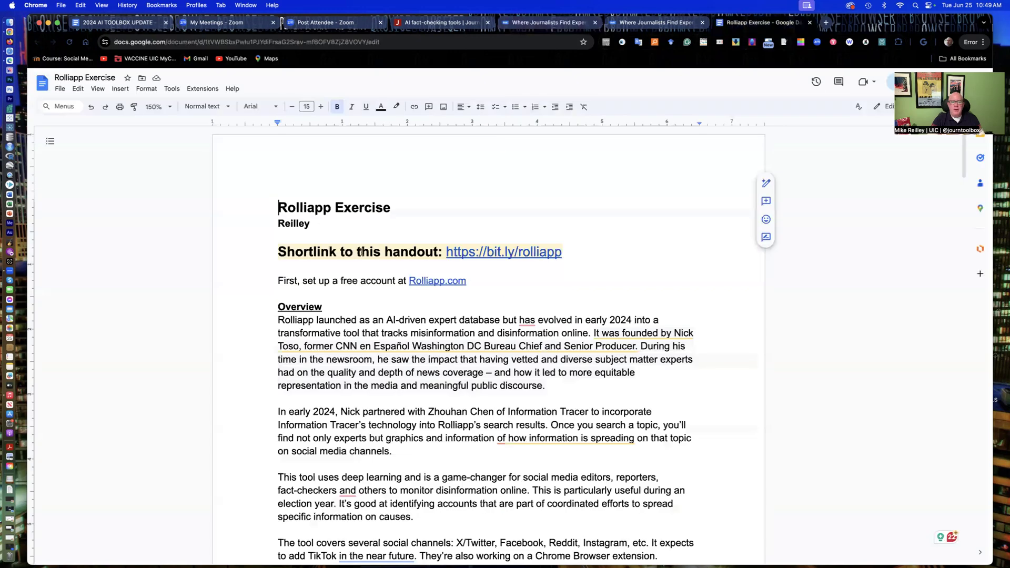
# - Preview the handout's bit.ly shortlink, then return to the empty Rolli search page
pyautogui.click(562, 254)
pyautogui.moveTo(562, 254); pyautogui.dragTo(445, 257)
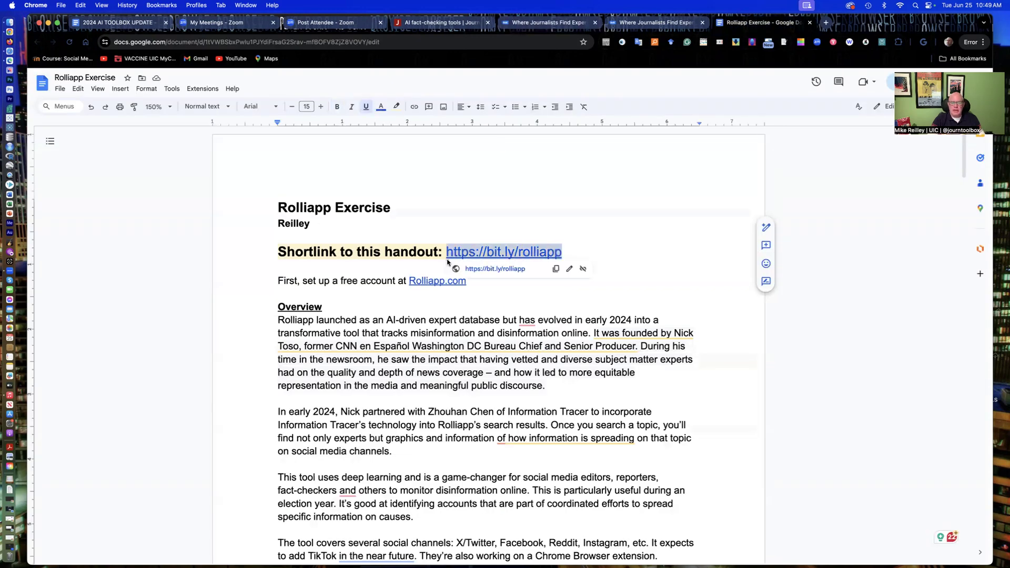
pyautogui.click(390, 254)
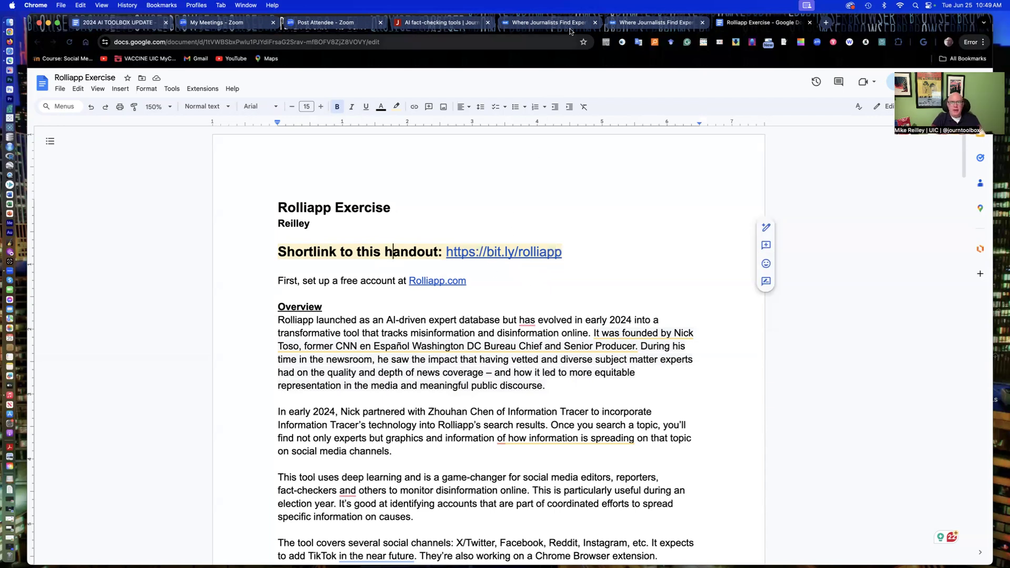
pyautogui.click(546, 23)
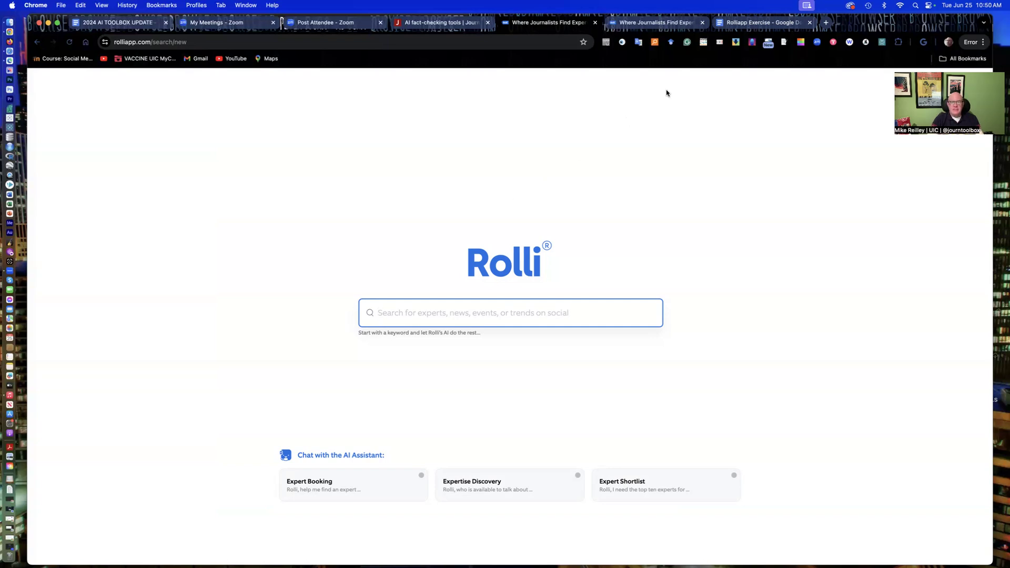
pyautogui.click(747, 23)
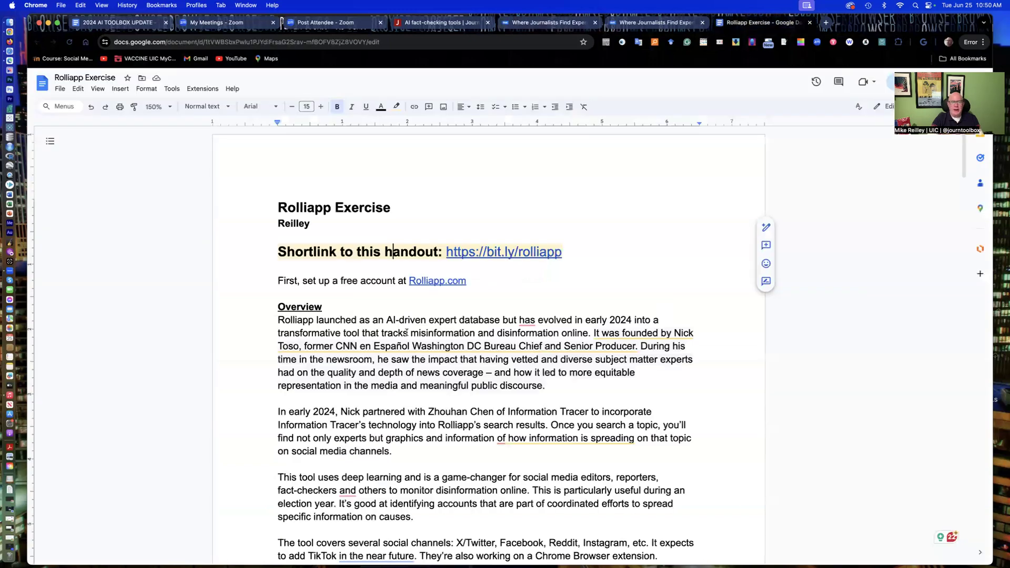
pyautogui.scroll(-4, 460, 231)
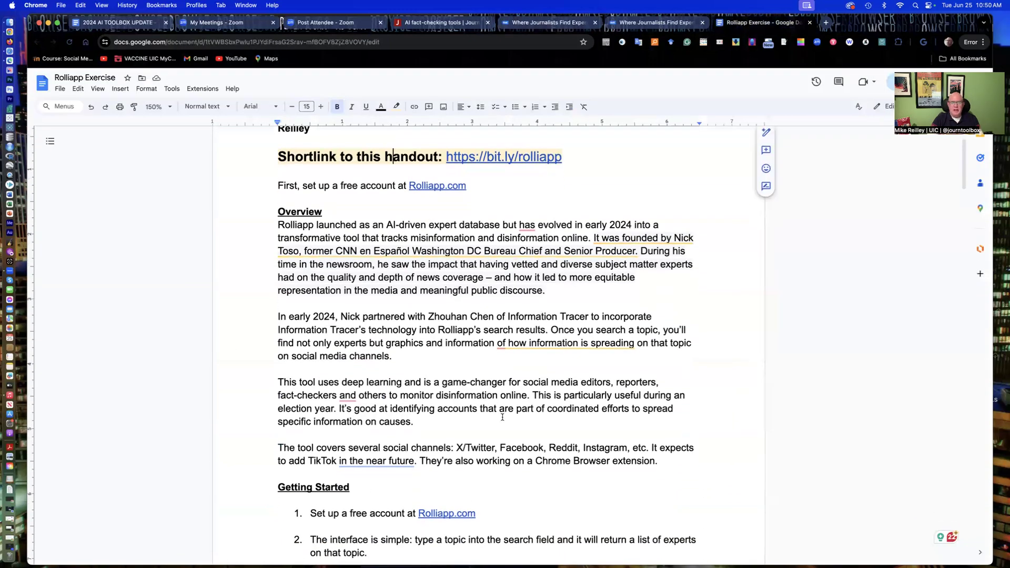
pyautogui.scroll(-10, 352, 269)
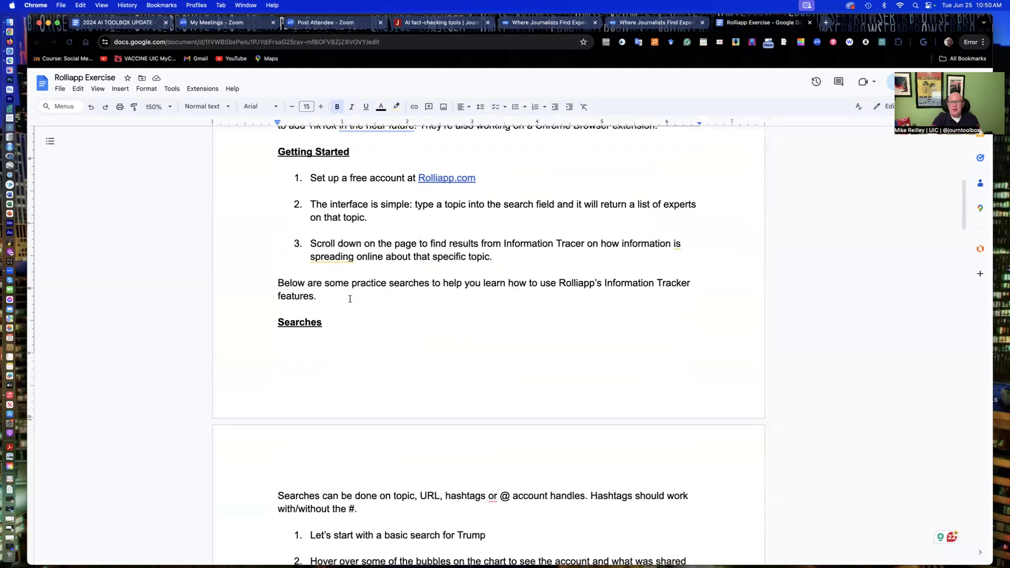
pyautogui.scroll(-15, 350, 299)
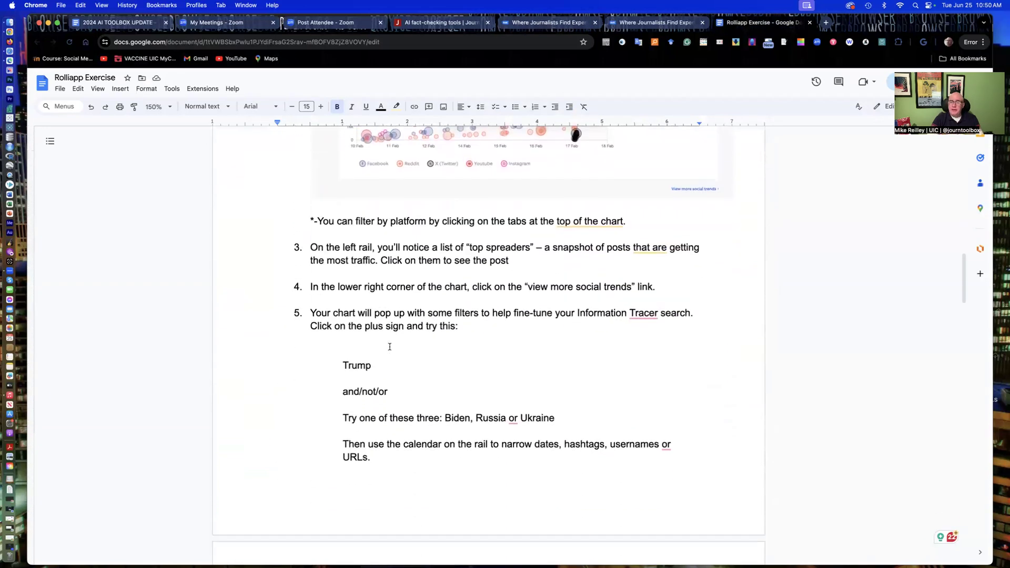
pyautogui.scroll(-20, 389, 346)
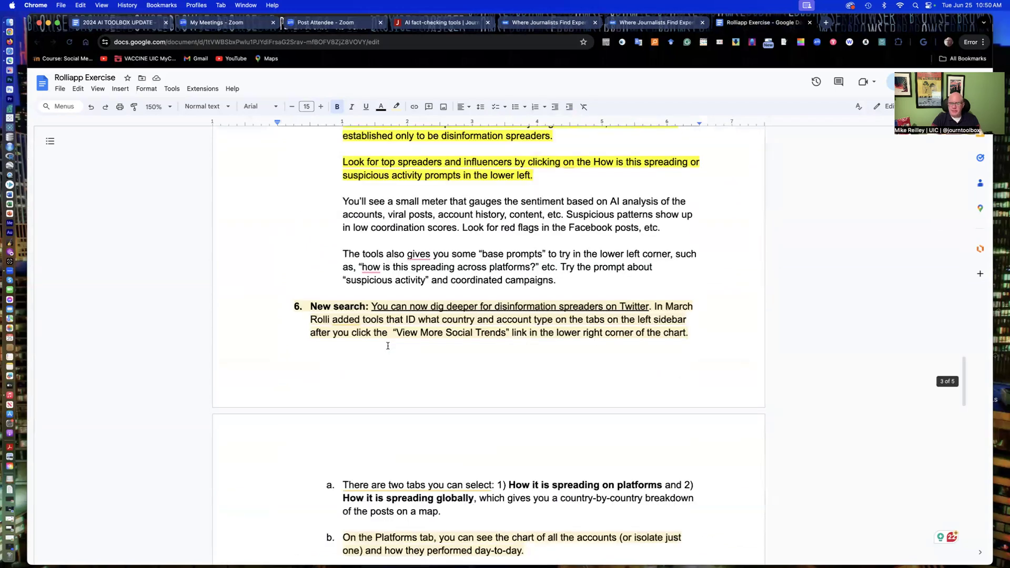
pyautogui.scroll(-10, 387, 346)
pyautogui.scroll(-20, 388, 346)
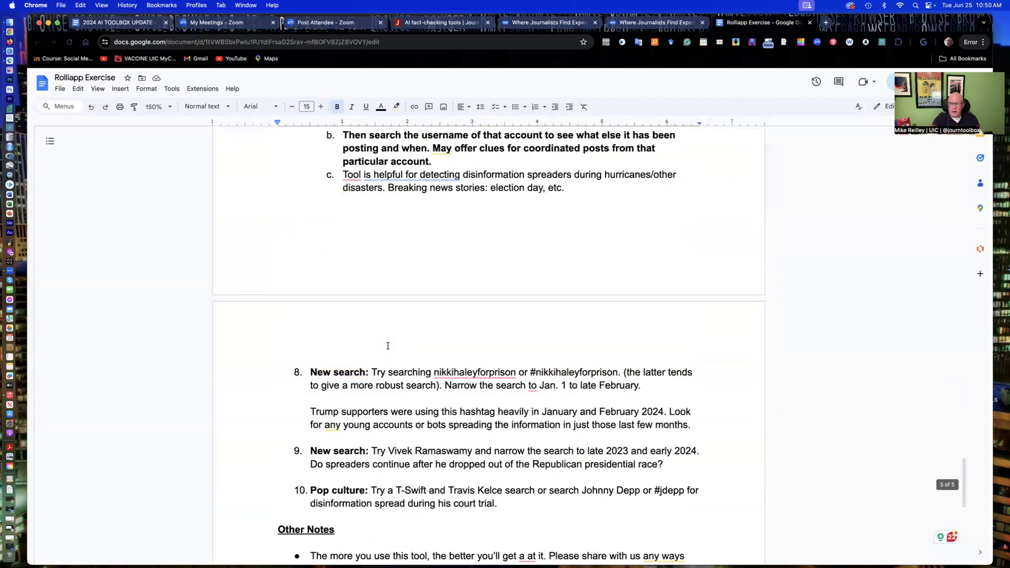
pyautogui.scroll(9, 387, 346)
pyautogui.scroll(5, 387, 346)
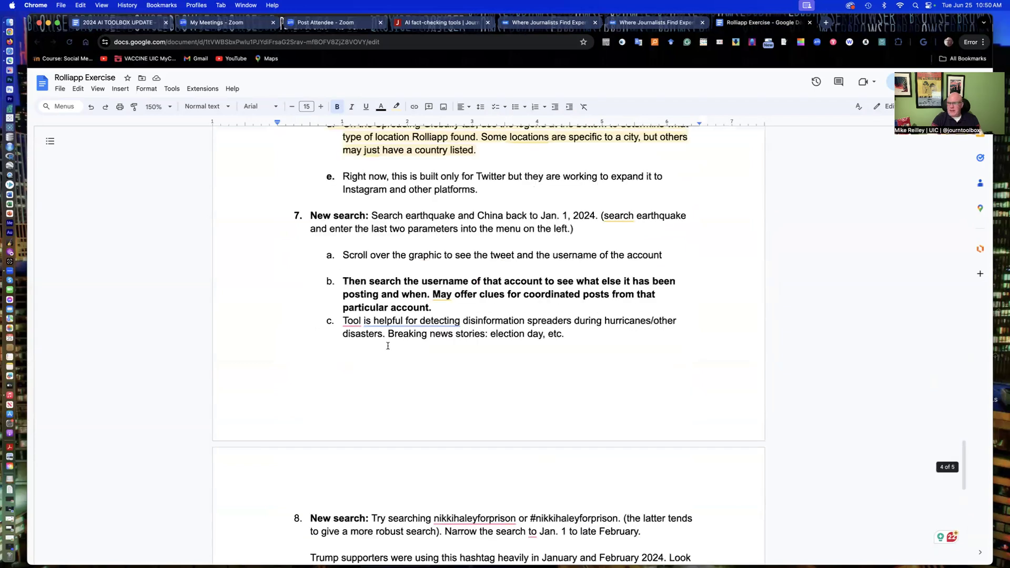
pyautogui.scroll(20, 386, 346)
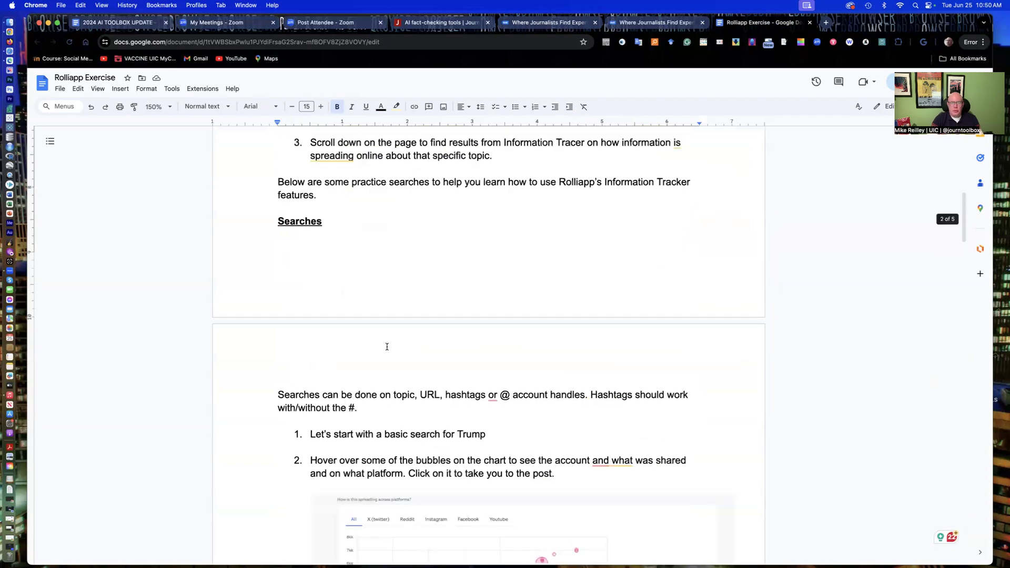
pyautogui.scroll(3, 385, 346)
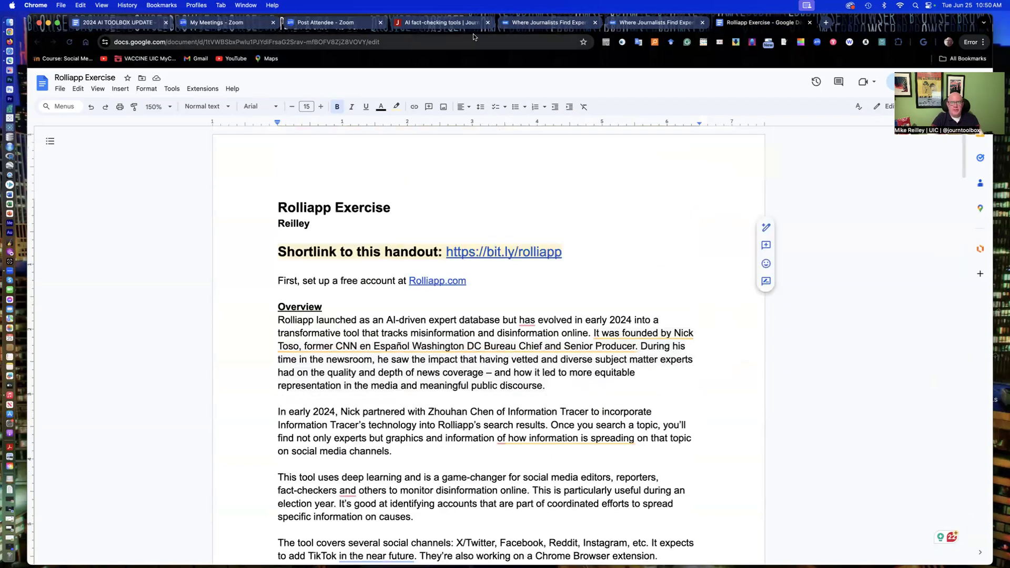
# - Run a Rolli search for 'Trump'
pyautogui.click(542, 23)
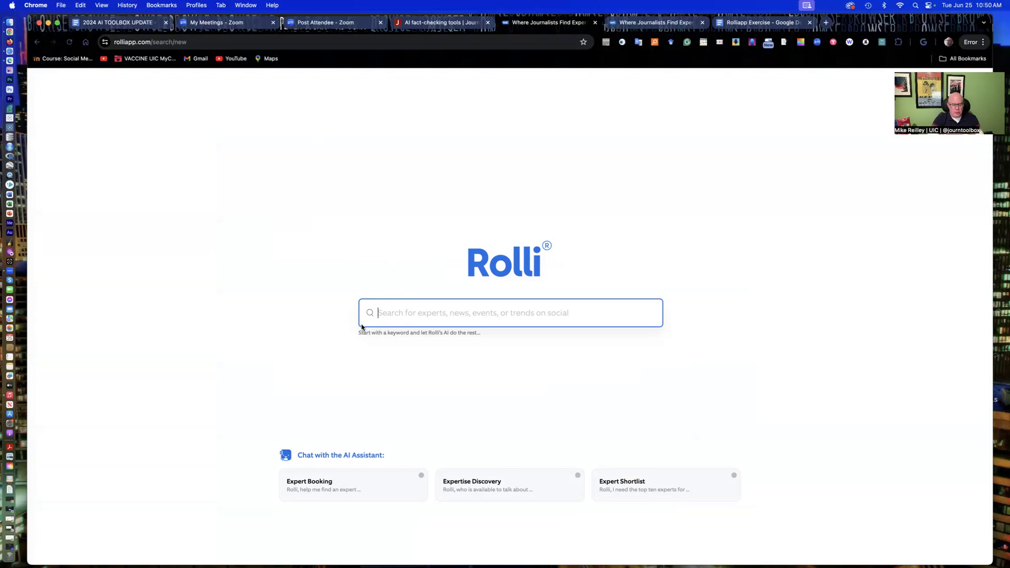
pyautogui.write('Tr')
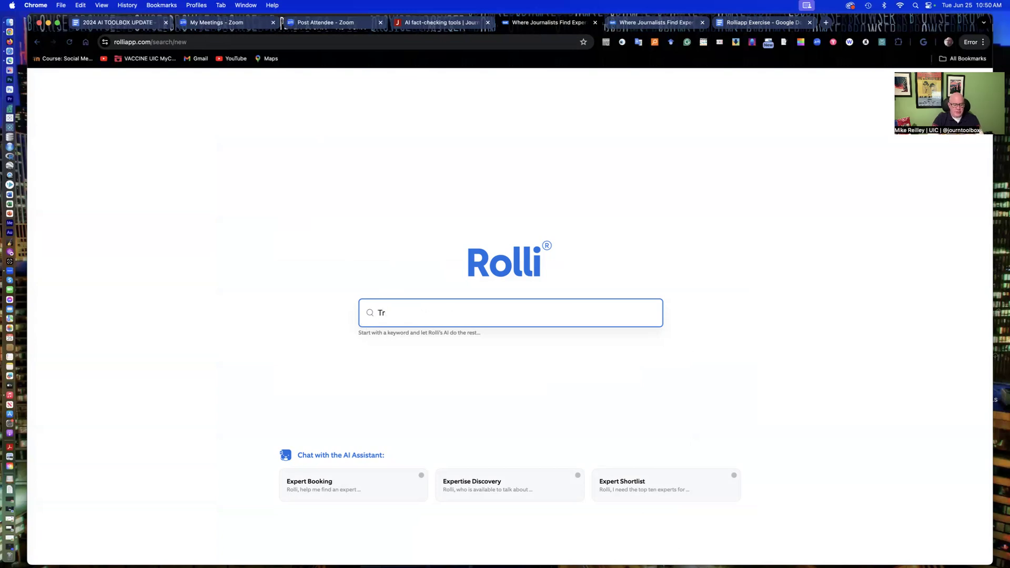
pyautogui.write('ump')
pyautogui.press('Return')
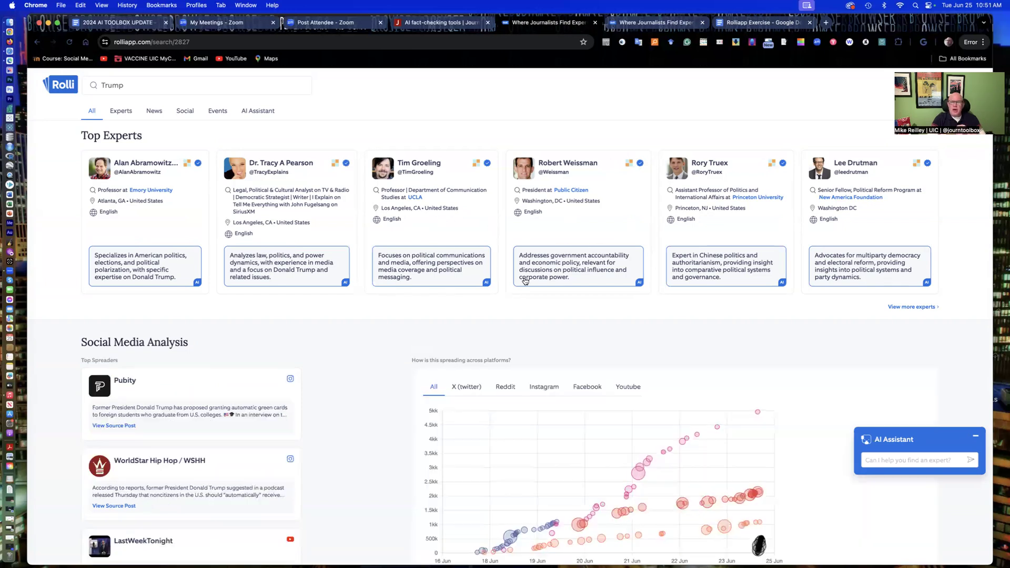
# - Scroll down the Trump results to the Social Media Analysis section
pyautogui.scroll(-3, 363, 259)
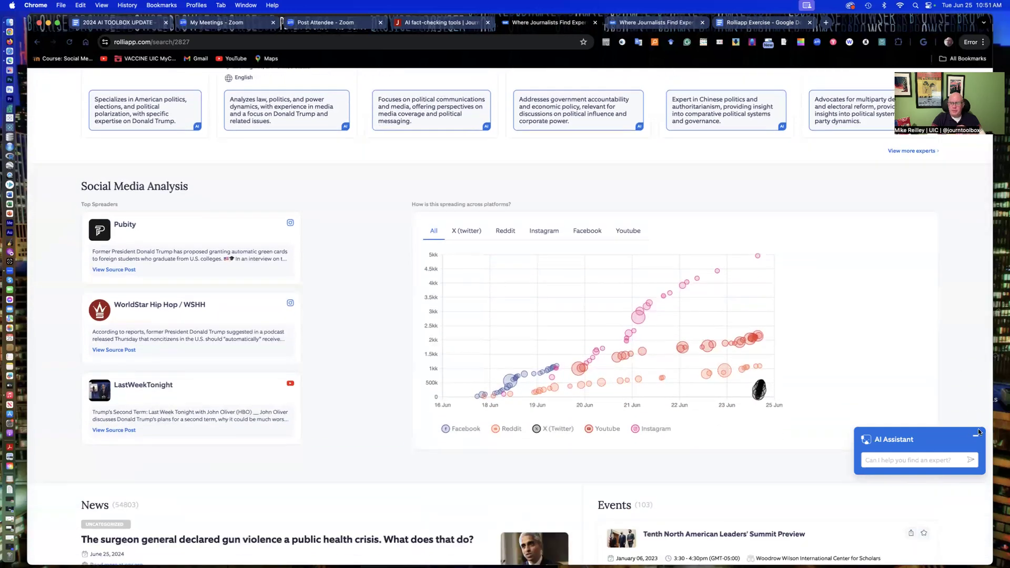
# - Collapse the AI Assistant panel and preview source posts on the Trump spread chart bubbles
pyautogui.click(976, 438)
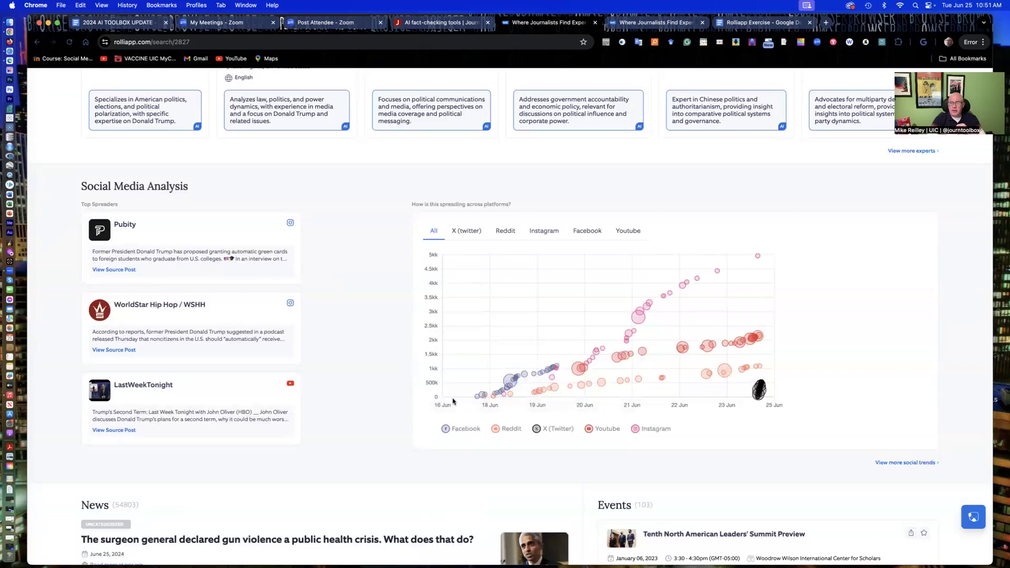
pyautogui.moveTo(512, 349)
pyautogui.moveTo(718, 272)
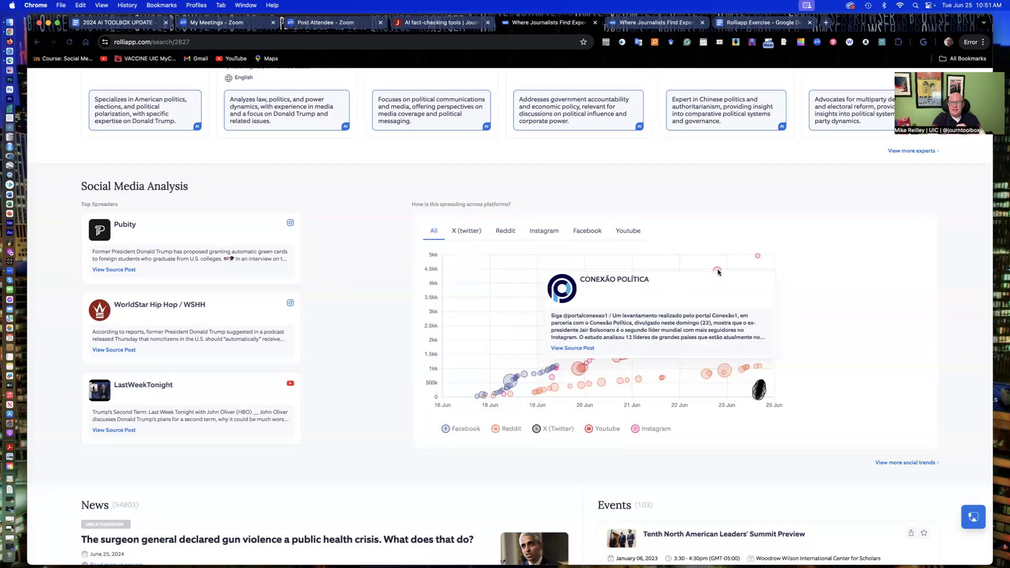
pyautogui.moveTo(759, 257)
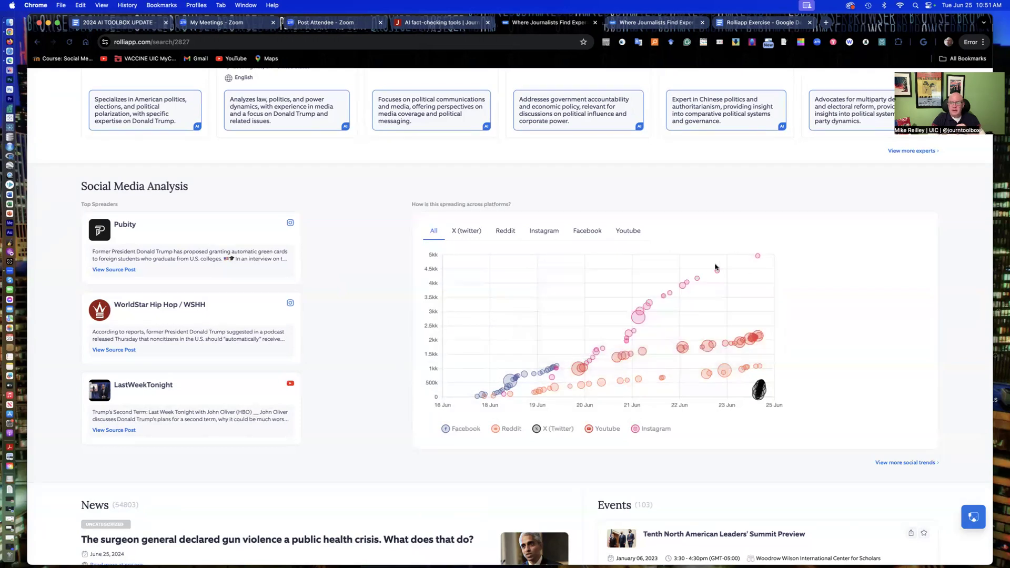
pyautogui.moveTo(686, 284)
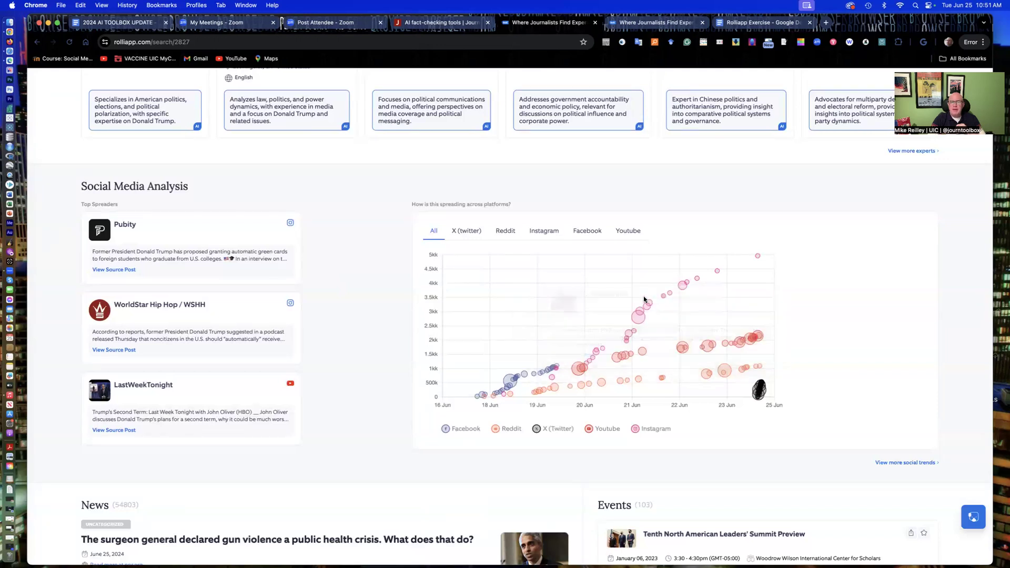
pyautogui.moveTo(637, 319)
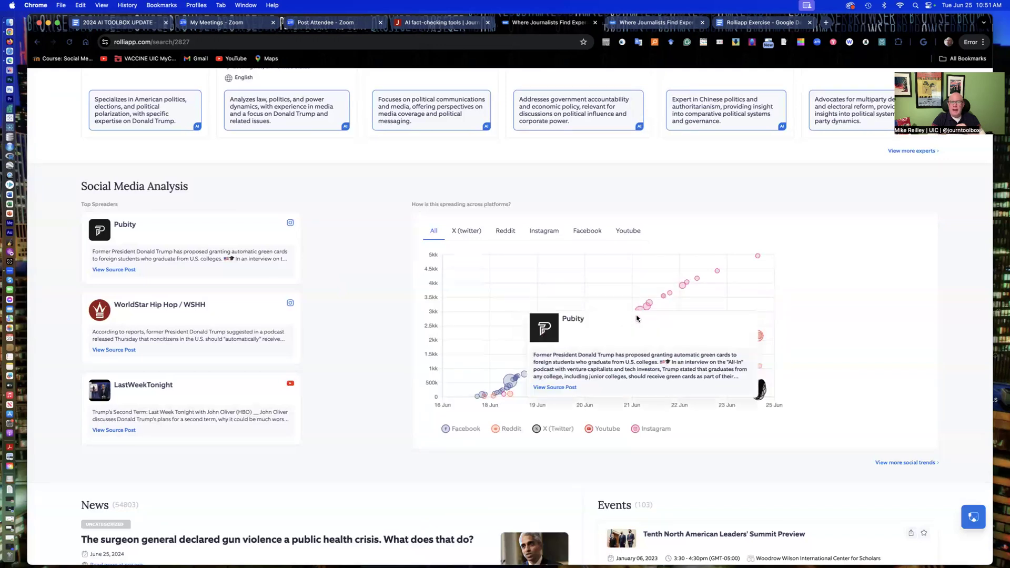
pyautogui.click(465, 233)
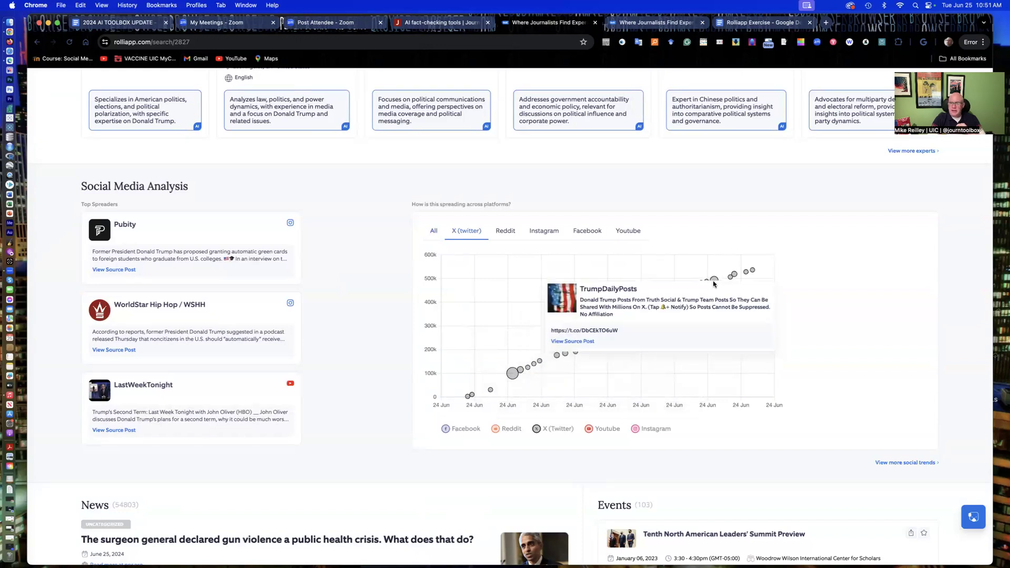
pyautogui.moveTo(714, 283)
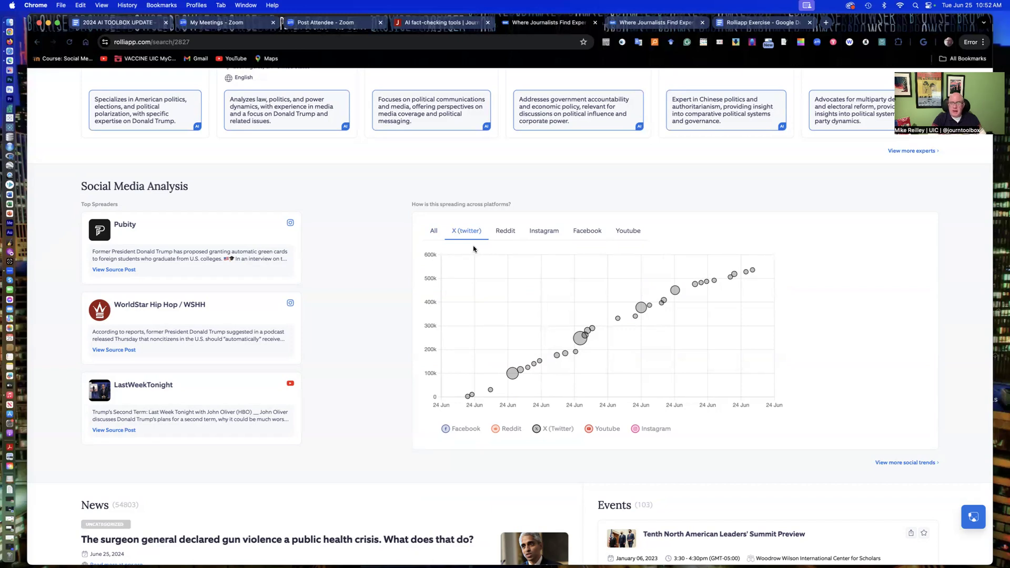
pyautogui.click(433, 233)
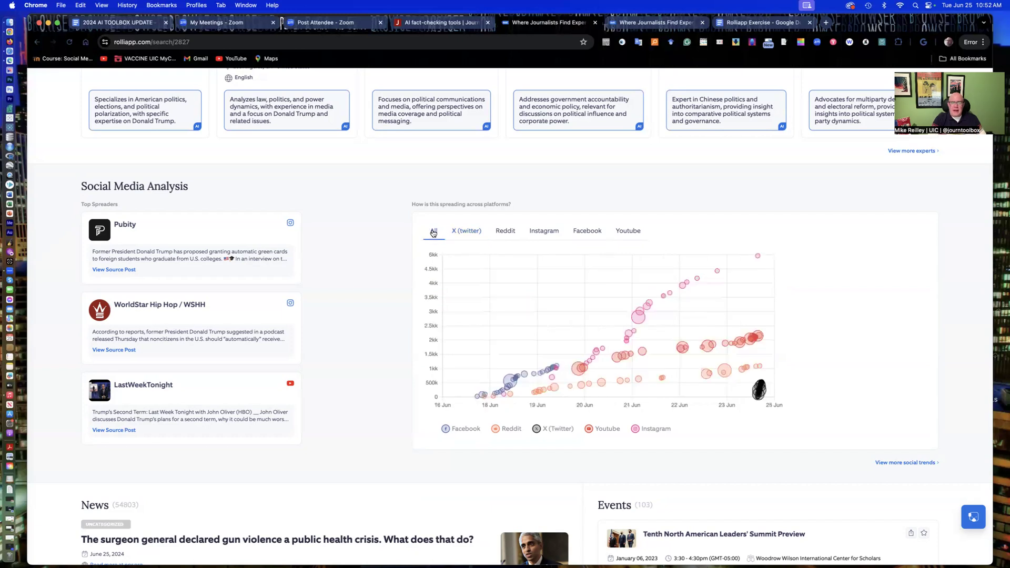
# - Open the social trends tracer and refine the query to Trump AND Biden NOT Hunter
pyautogui.click(915, 467)
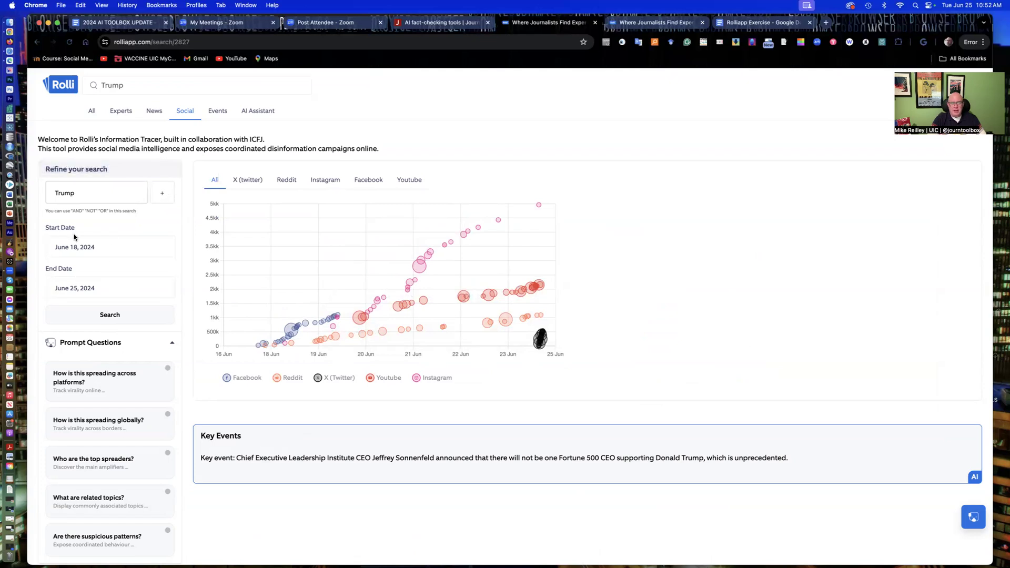
pyautogui.click(162, 194)
pyautogui.click(161, 236)
pyautogui.click(103, 224)
pyautogui.write('Biden')
pyautogui.click(162, 217)
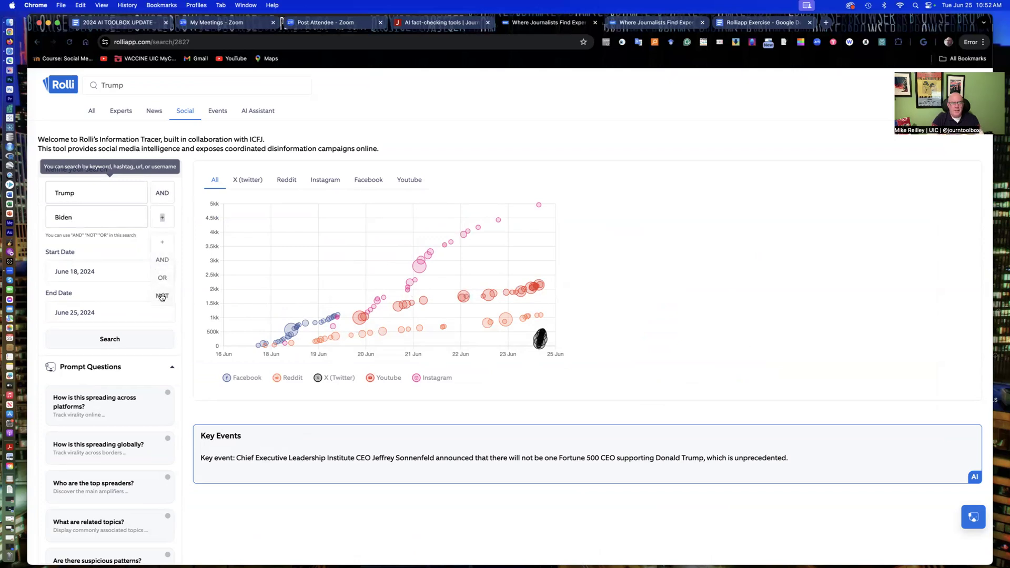
pyautogui.click(162, 296)
pyautogui.click(77, 245)
pyautogui.write('Hunter')
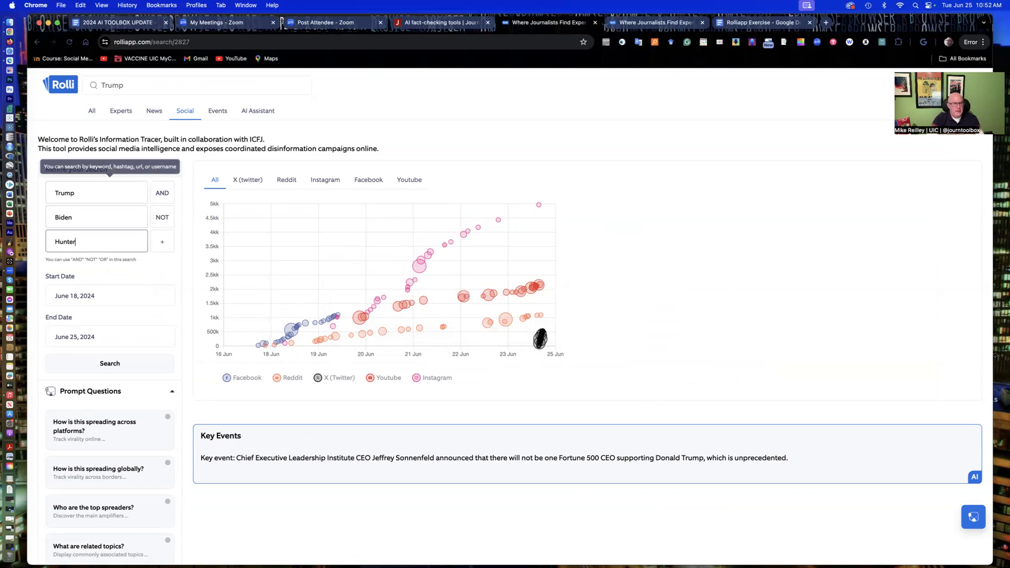
# - Set the tracer's start date to May 1, 2024
pyautogui.click(85, 299)
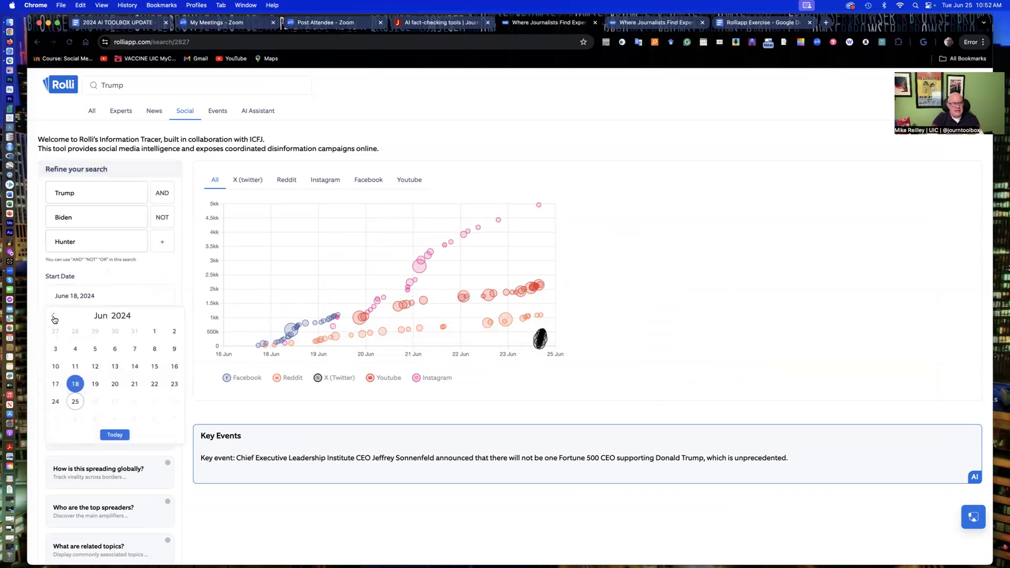
pyautogui.click(54, 315)
pyautogui.click(95, 332)
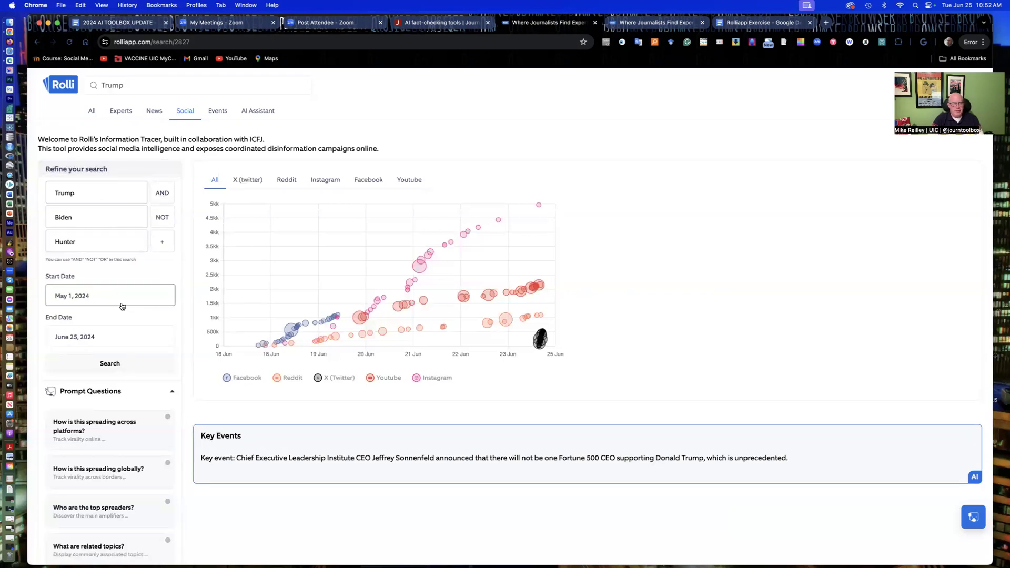
pyautogui.scroll(-2, 119, 302)
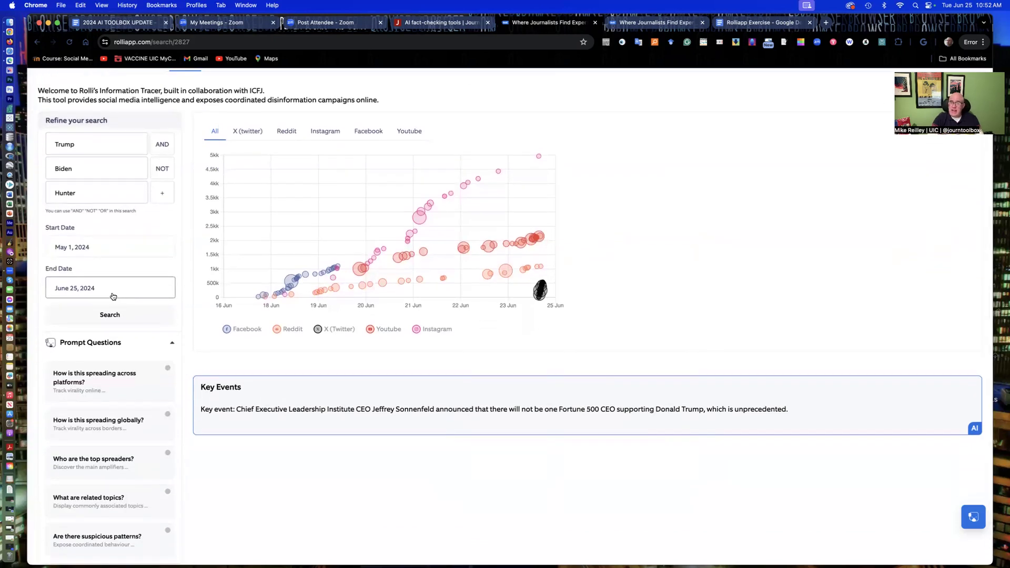
pyautogui.scroll(-1, 113, 296)
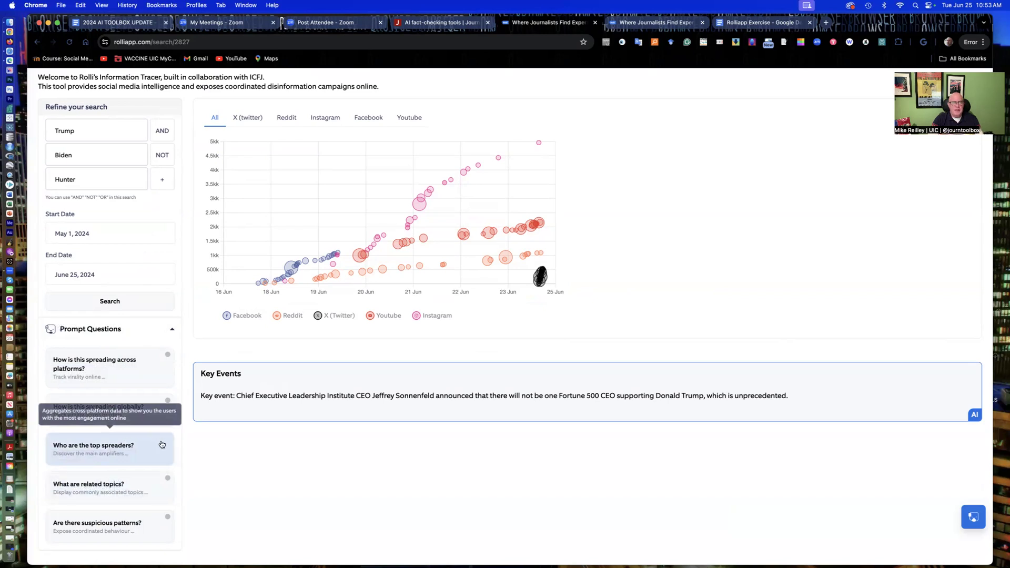
# - Run the Trump AND Biden NOT Hunter search and review the updated chart and Key Events
pyautogui.scroll(2, 111, 447)
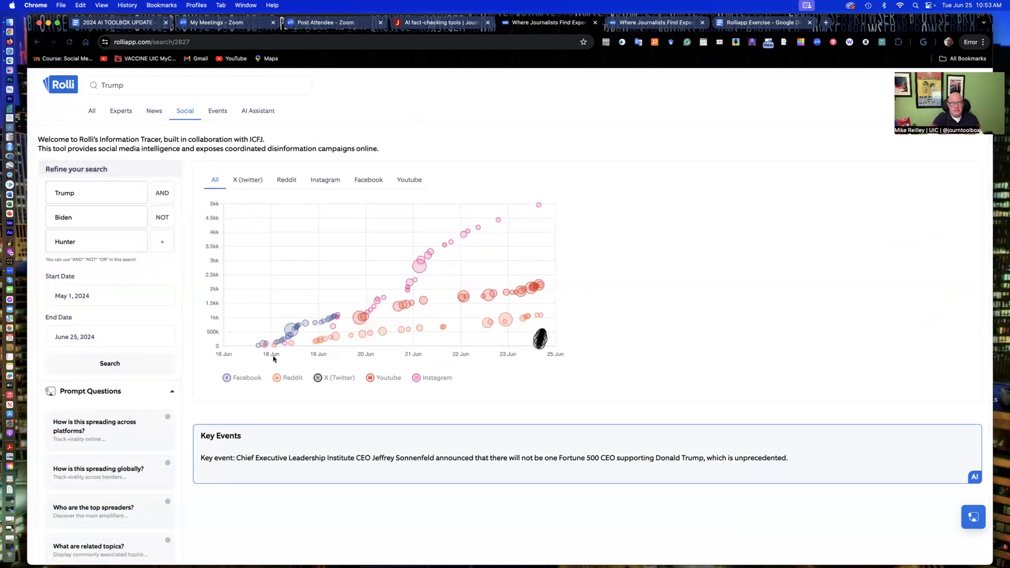
pyautogui.click(117, 365)
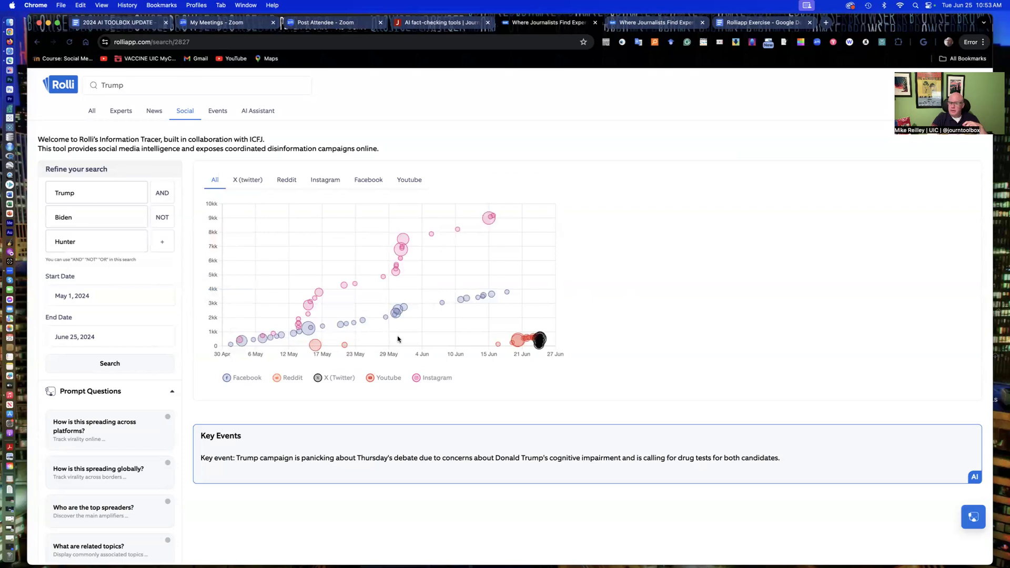
pyautogui.scroll(-3, 438, 373)
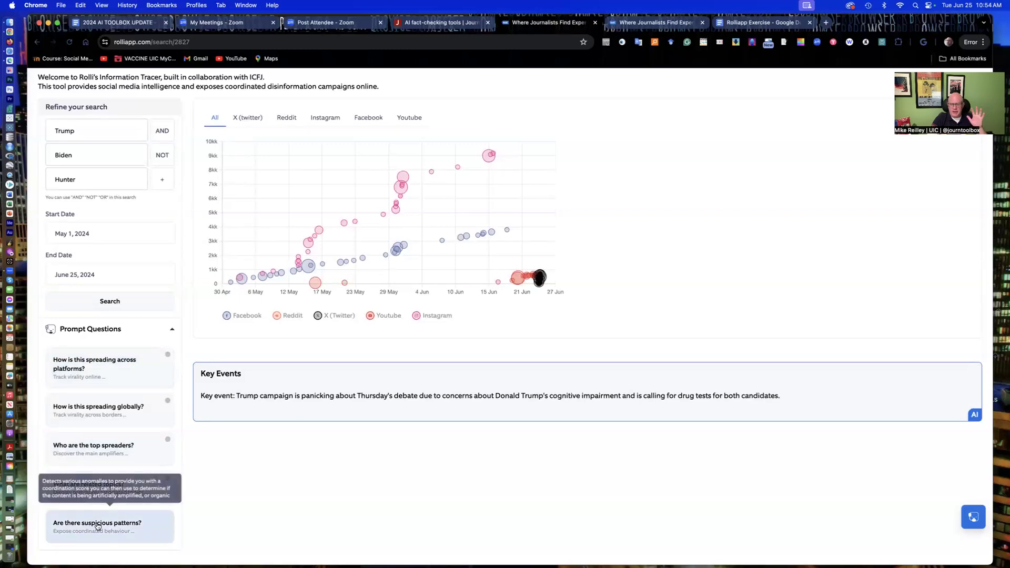
# - Show the suspicious-patterns indicators: Facebook flagged at 4.55 posts per user, low coordination score
pyautogui.click(98, 525)
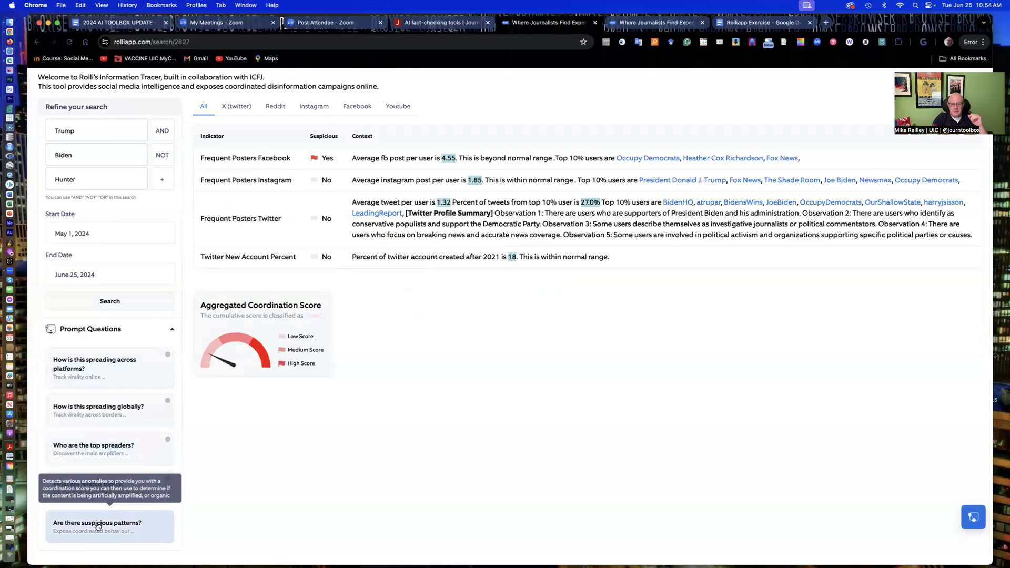
pyautogui.moveTo(208, 374)
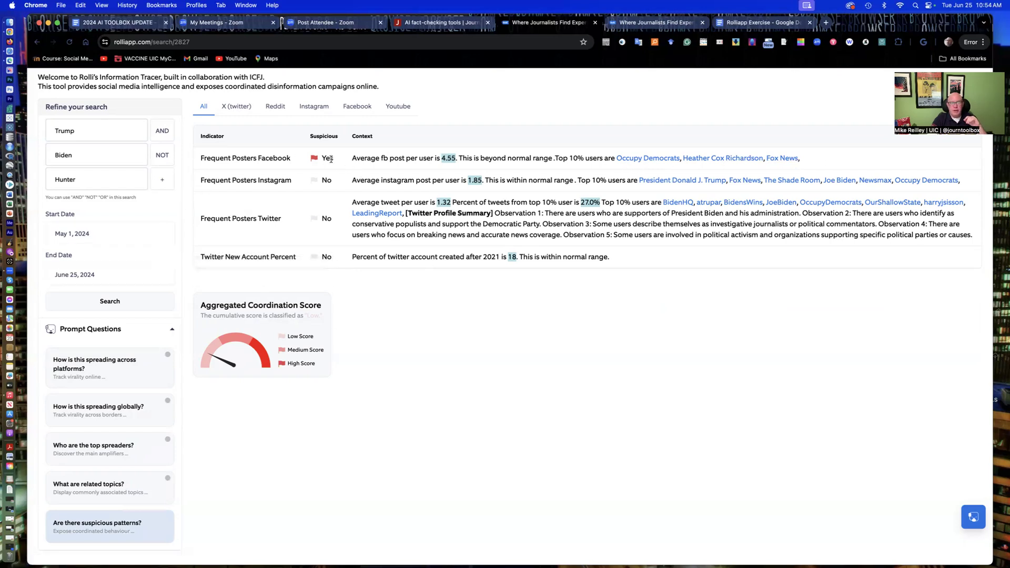
pyautogui.scroll(3, 219, 251)
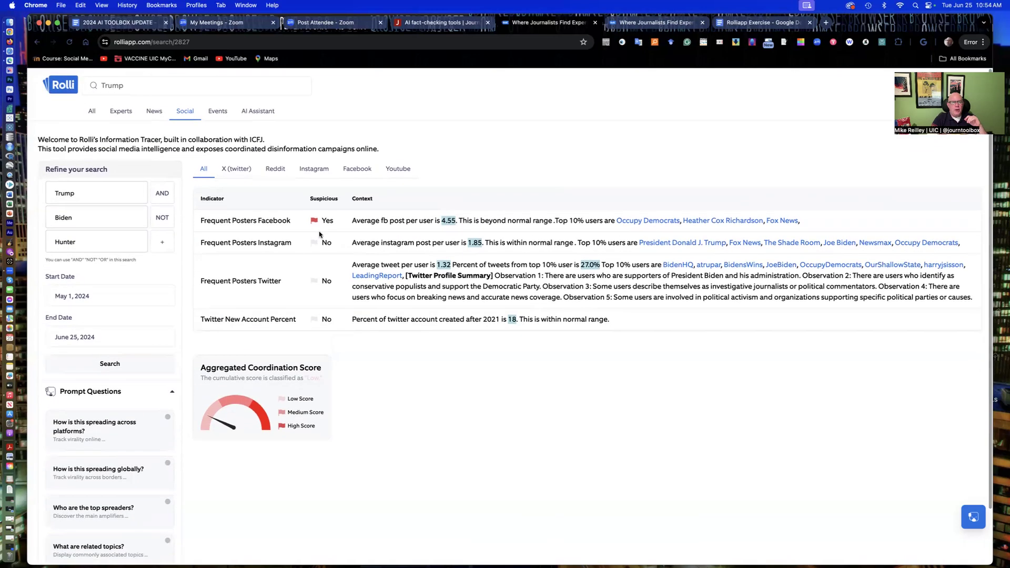
# - Limit results to X (twitter) and list the top spreaders of the search topic
pyautogui.click(240, 169)
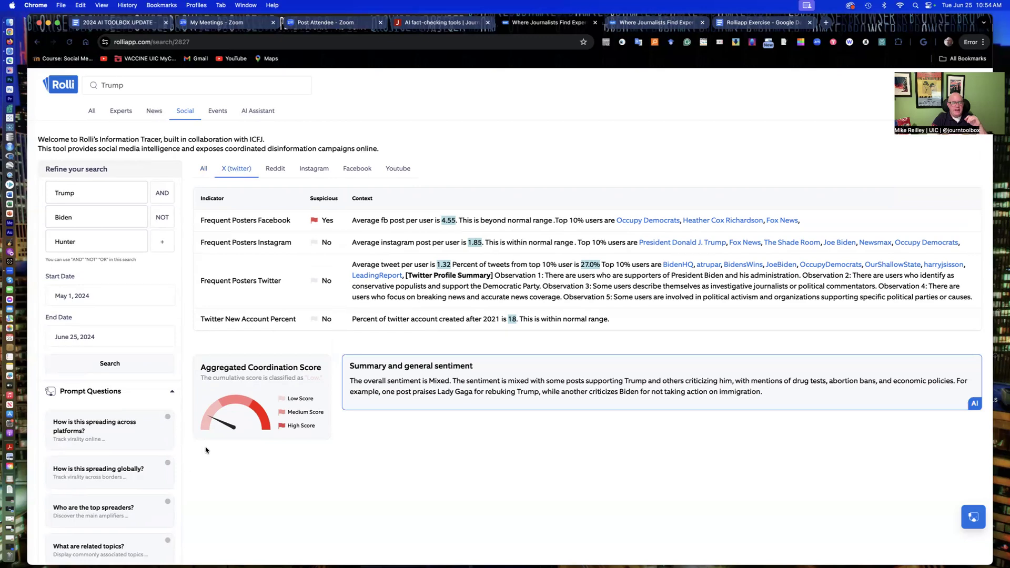
pyautogui.scroll(-1, 135, 507)
pyautogui.scroll(-2, 135, 507)
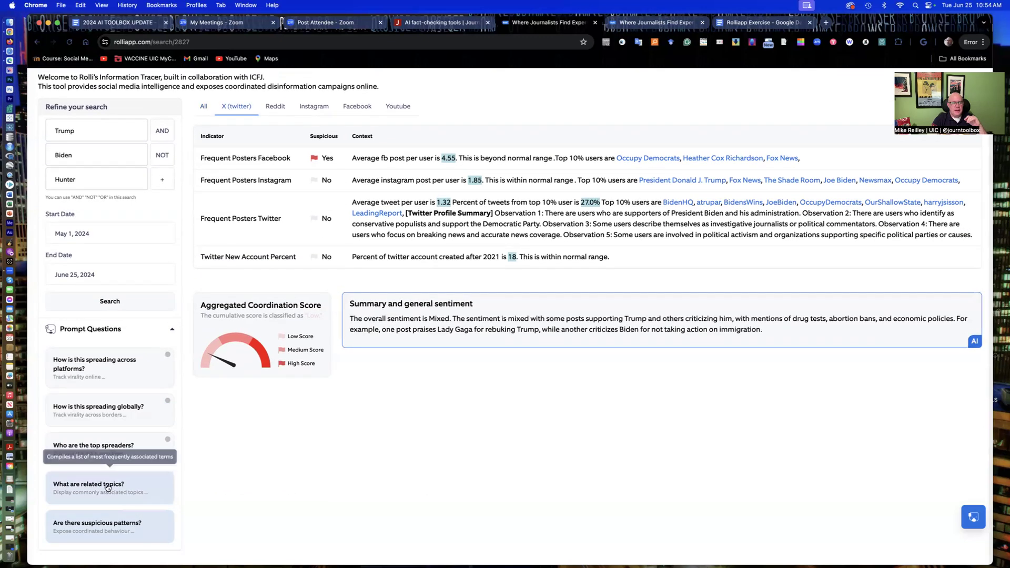
pyautogui.click(94, 449)
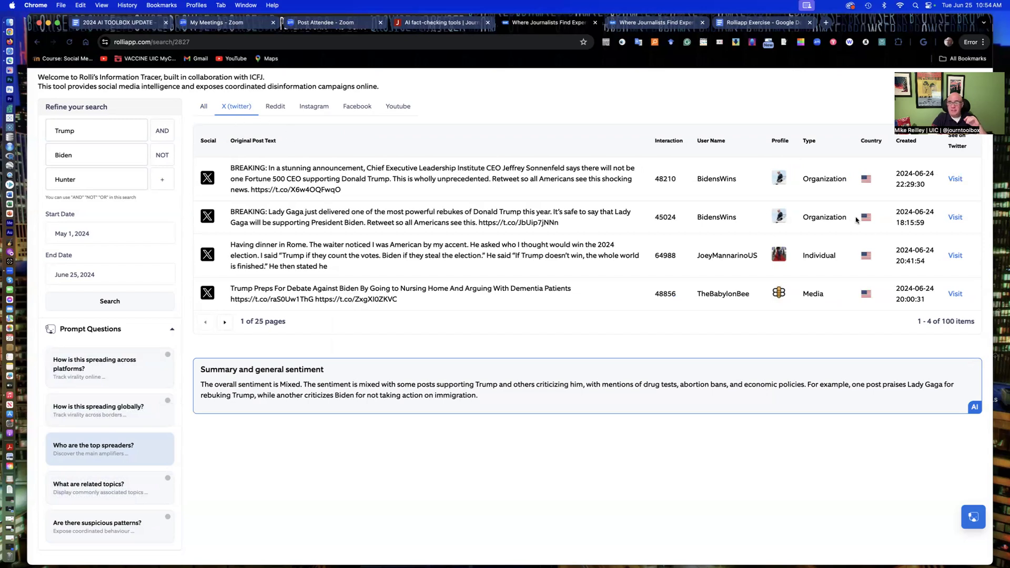
pyautogui.moveTo(852, 218)
pyautogui.moveTo(807, 288)
pyautogui.moveTo(817, 182)
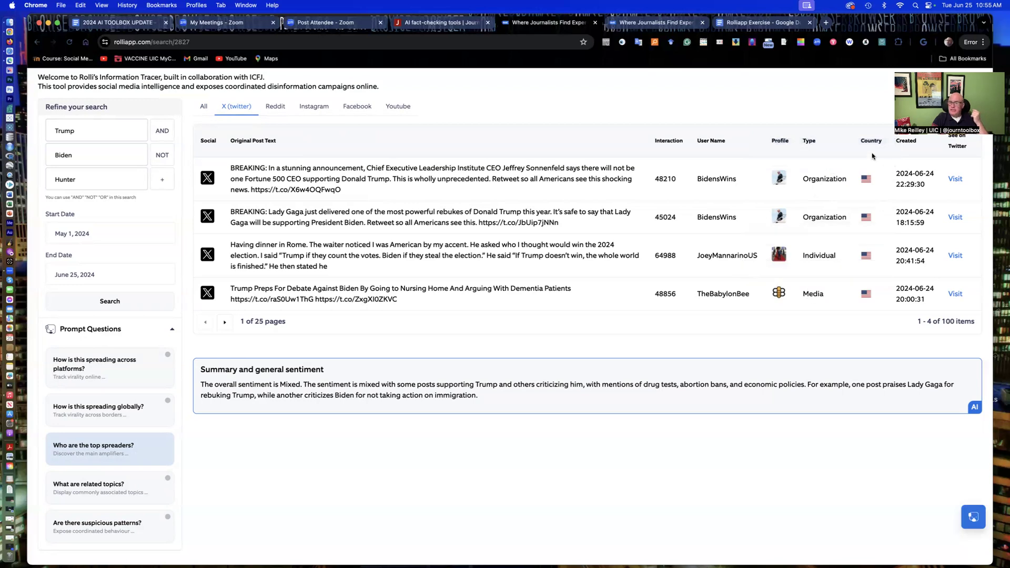
pyautogui.moveTo(868, 296)
# - Page the top posts to page 4 and highlight the TrumpDailyPosts account classed as Bot
pyautogui.click(225, 323)
pyautogui.click(225, 323)
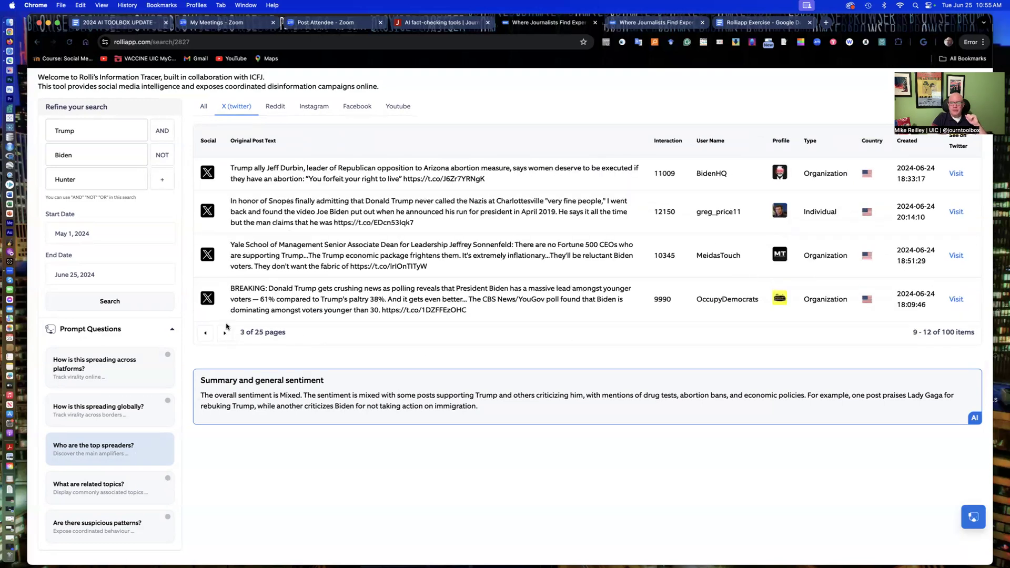
pyautogui.click(225, 332)
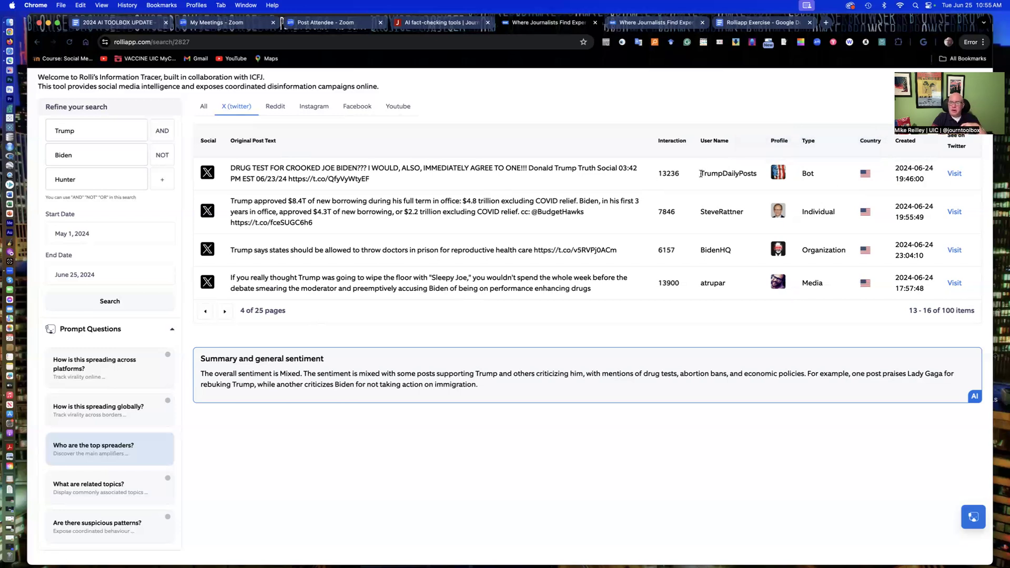
pyautogui.moveTo(700, 173); pyautogui.dragTo(818, 176)
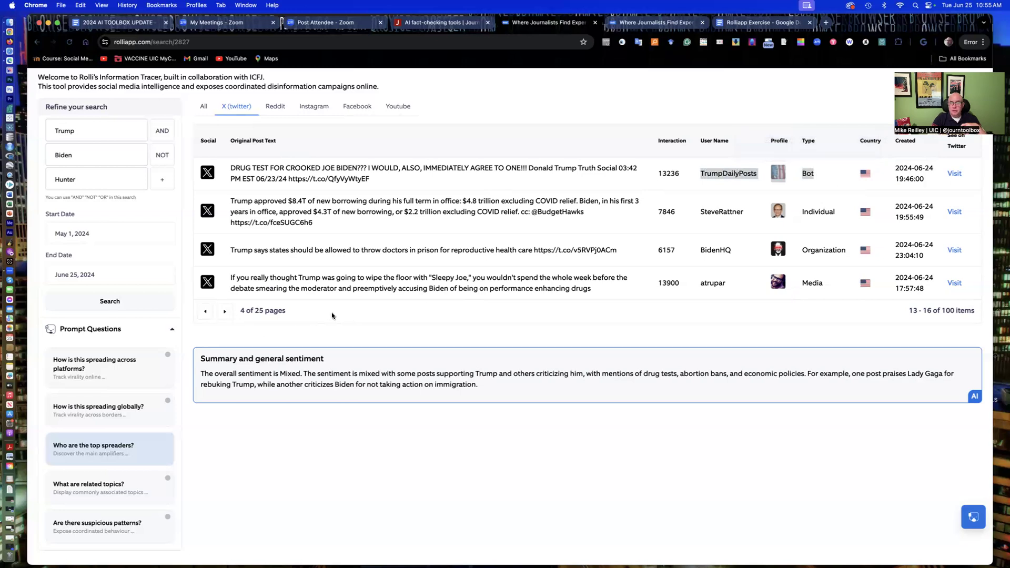
pyautogui.click(313, 317)
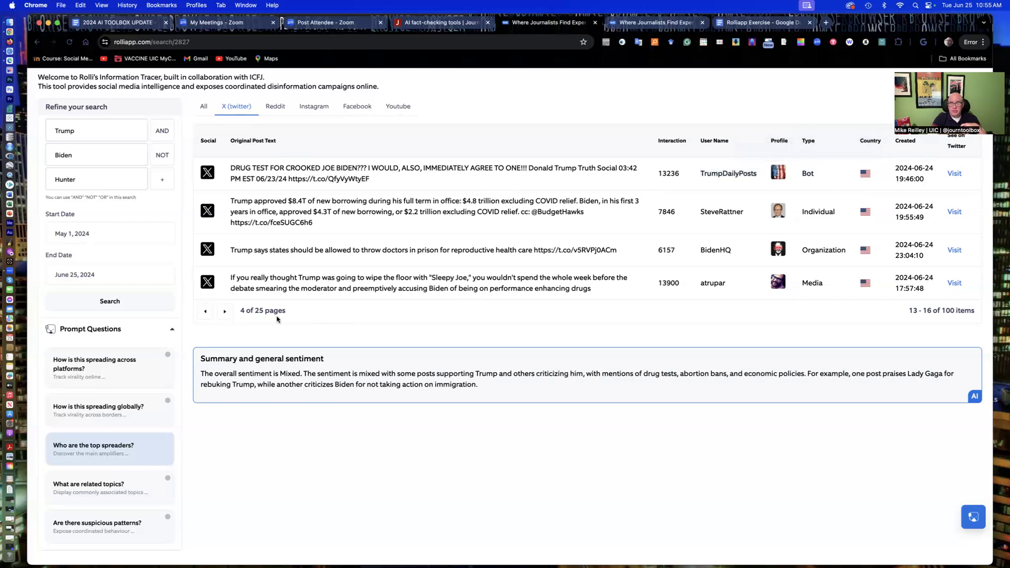
# - Continue paging the top posts from page 5 through to page 18 of 25
pyautogui.click(223, 312)
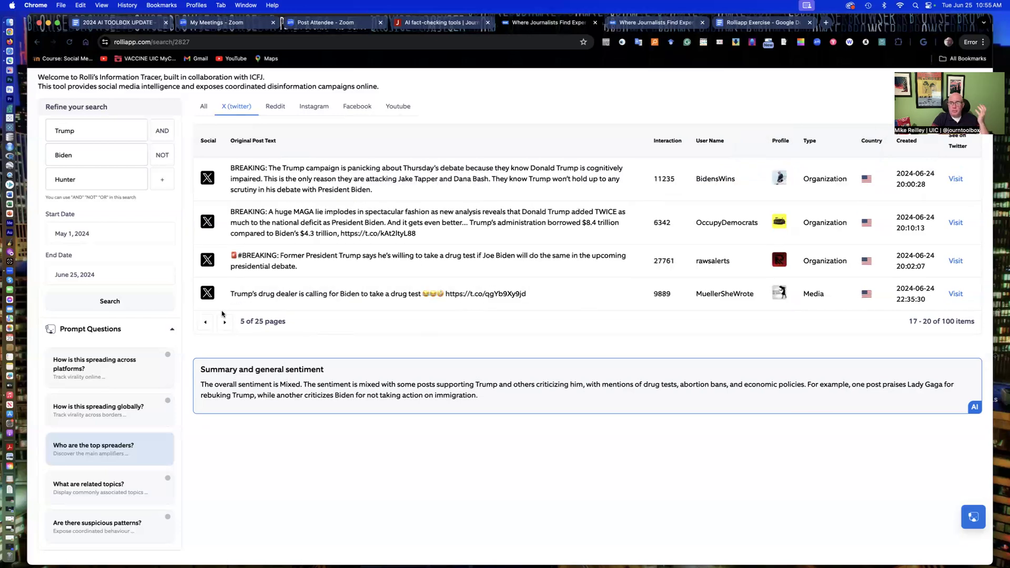
pyautogui.click(224, 322)
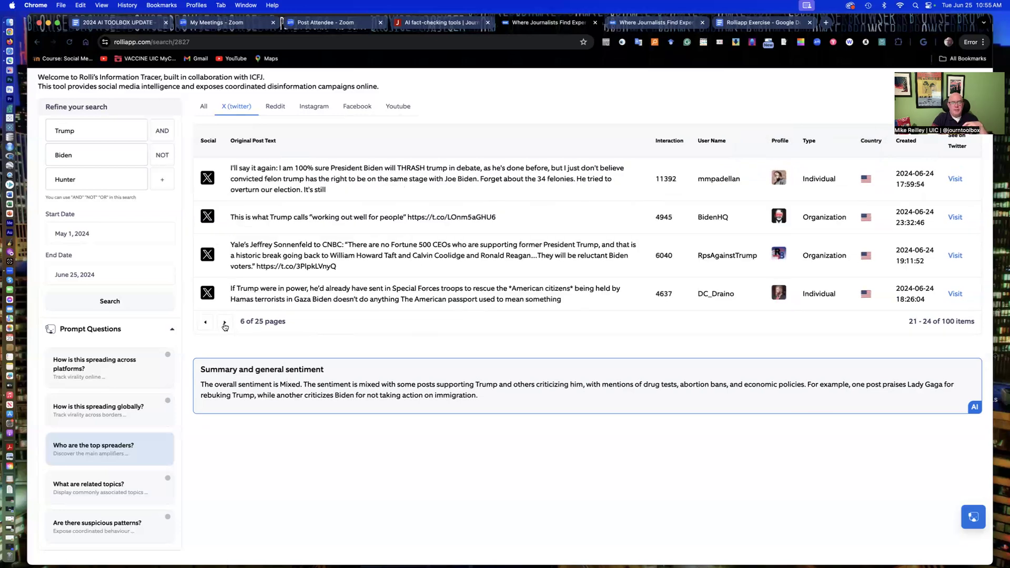
pyautogui.click(224, 325)
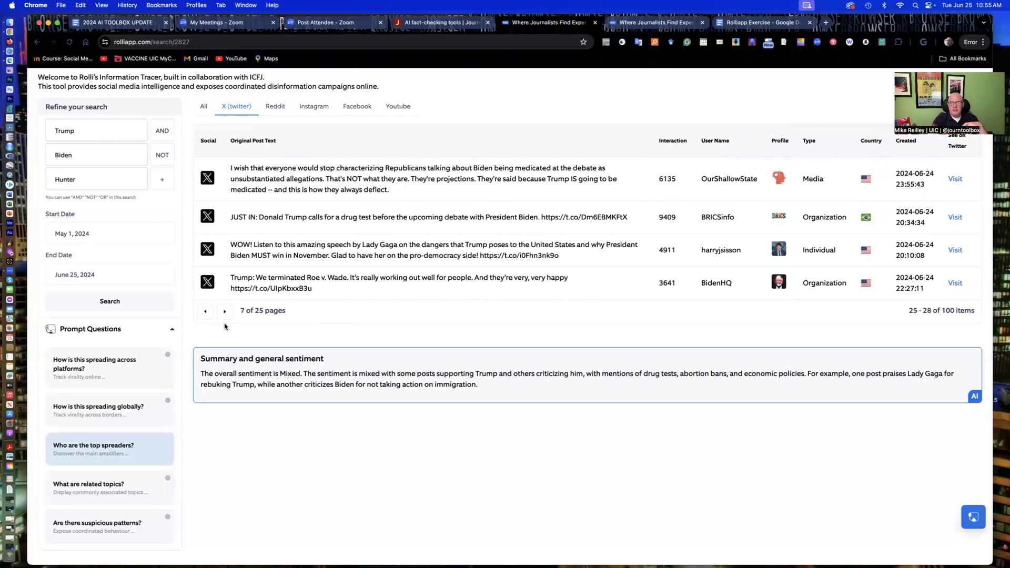
pyautogui.click(225, 312)
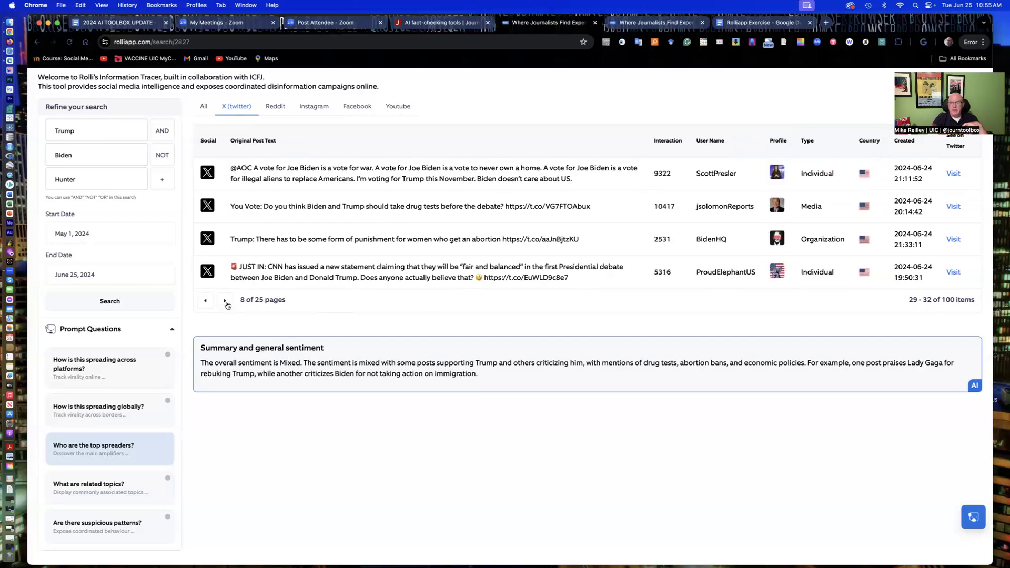
pyautogui.click(225, 301)
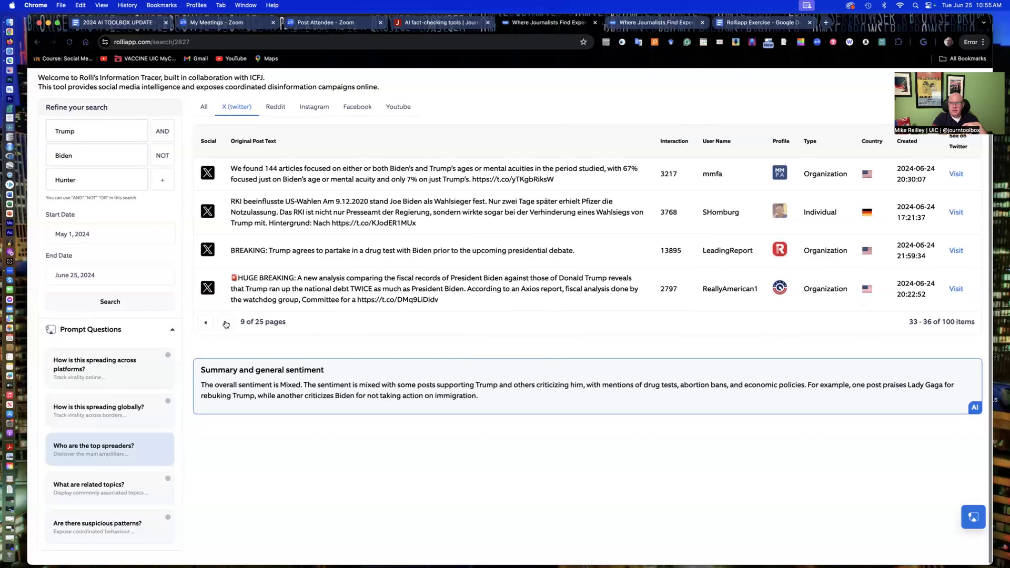
pyautogui.click(225, 322)
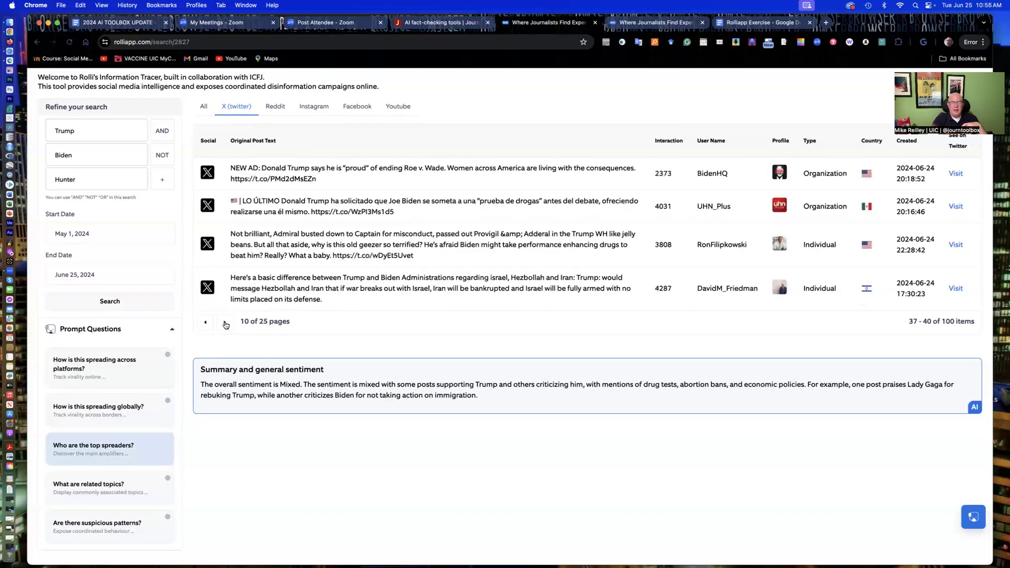
pyautogui.click(226, 324)
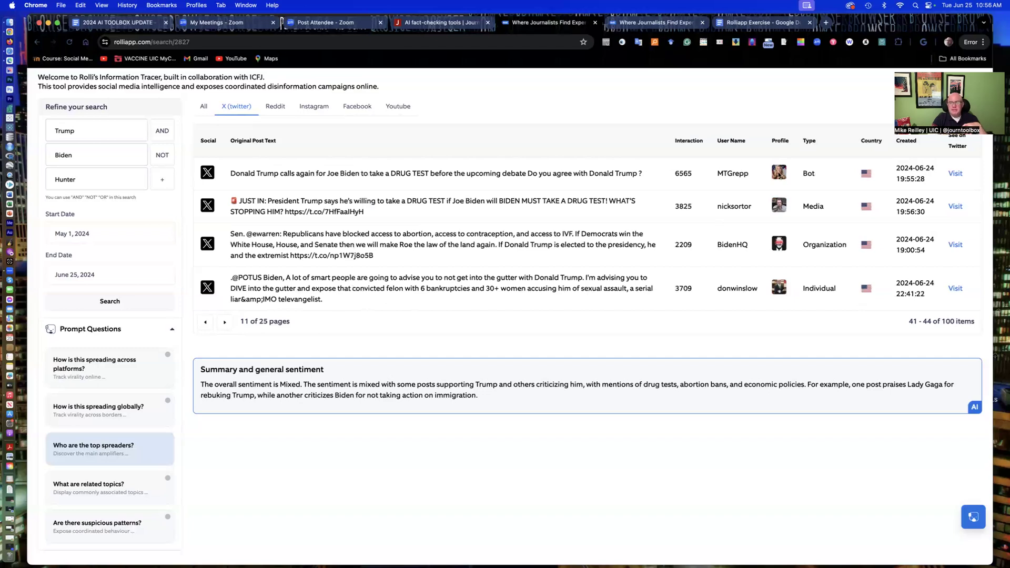
pyautogui.click(225, 323)
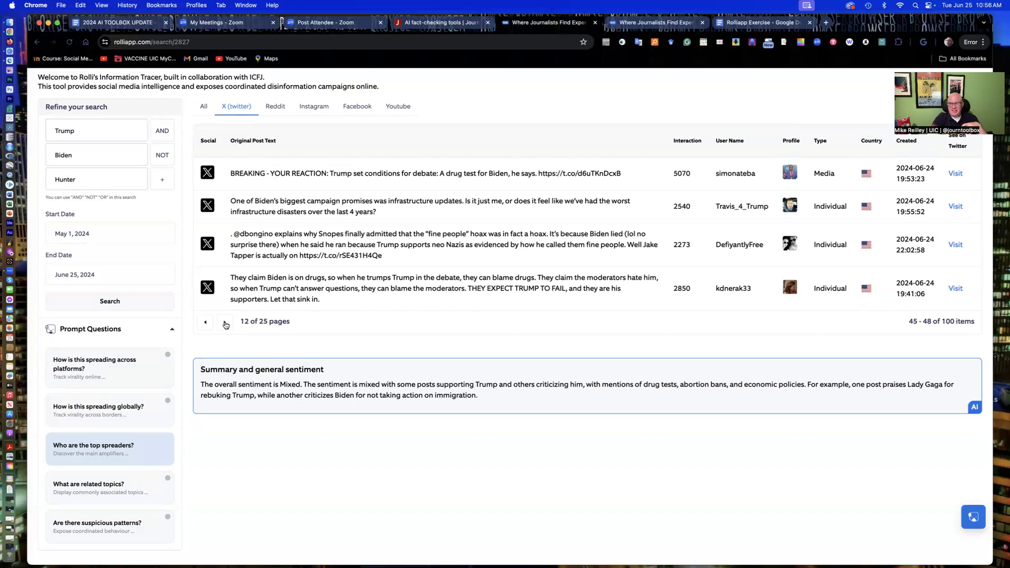
pyautogui.click(225, 322)
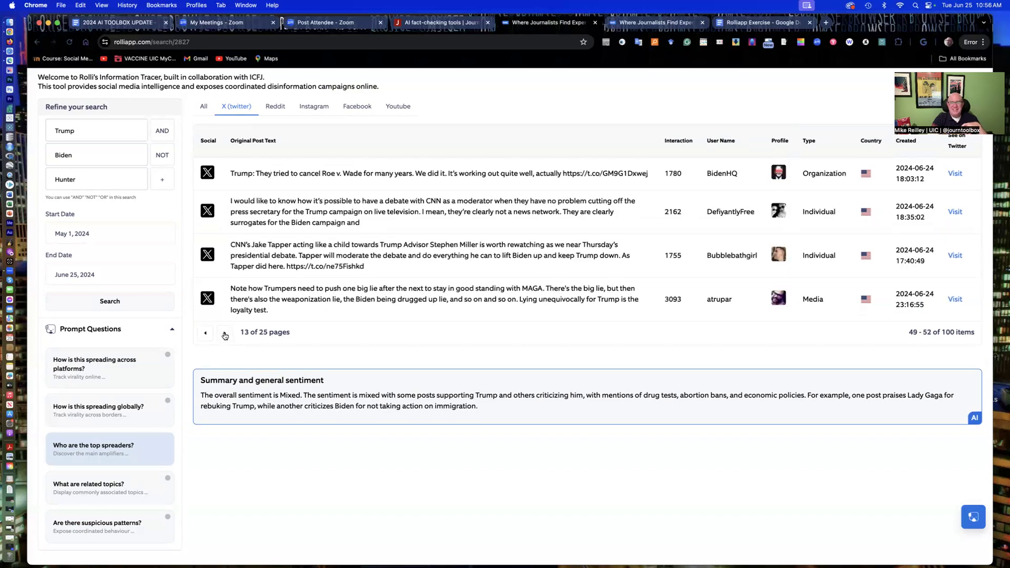
pyautogui.click(224, 335)
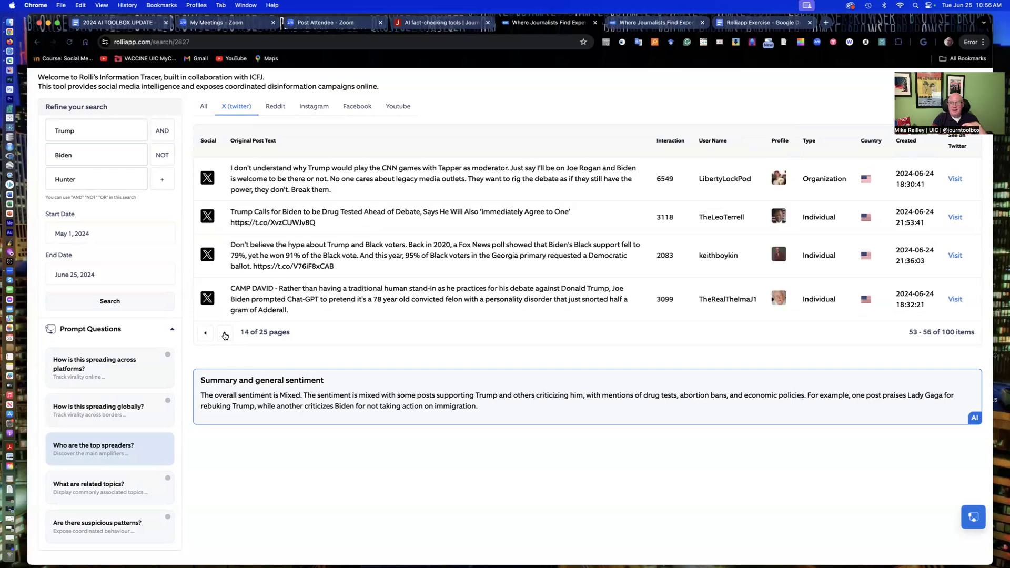
pyautogui.click(225, 335)
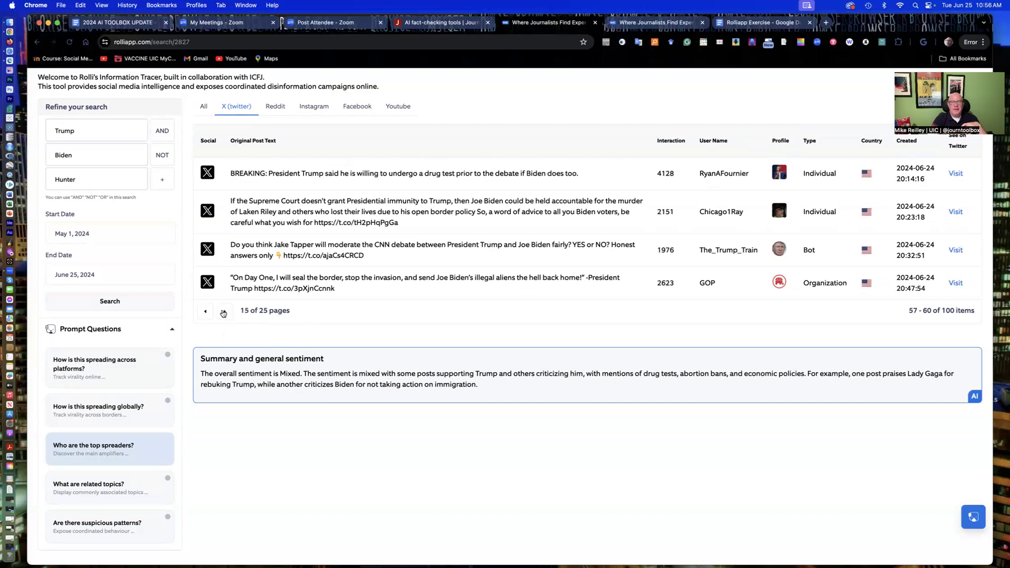
pyautogui.click(225, 312)
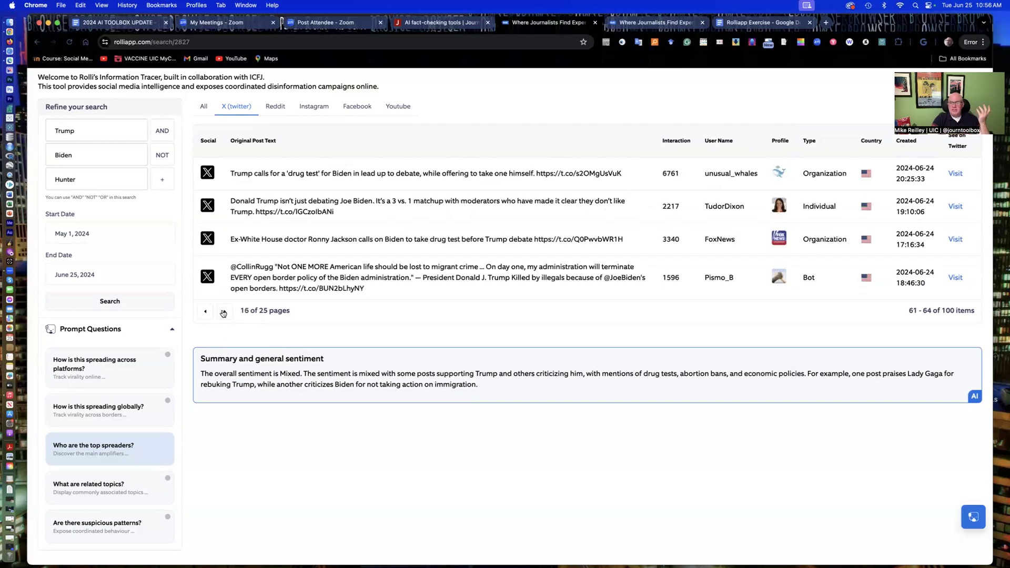
pyautogui.click(223, 313)
pyautogui.click(223, 312)
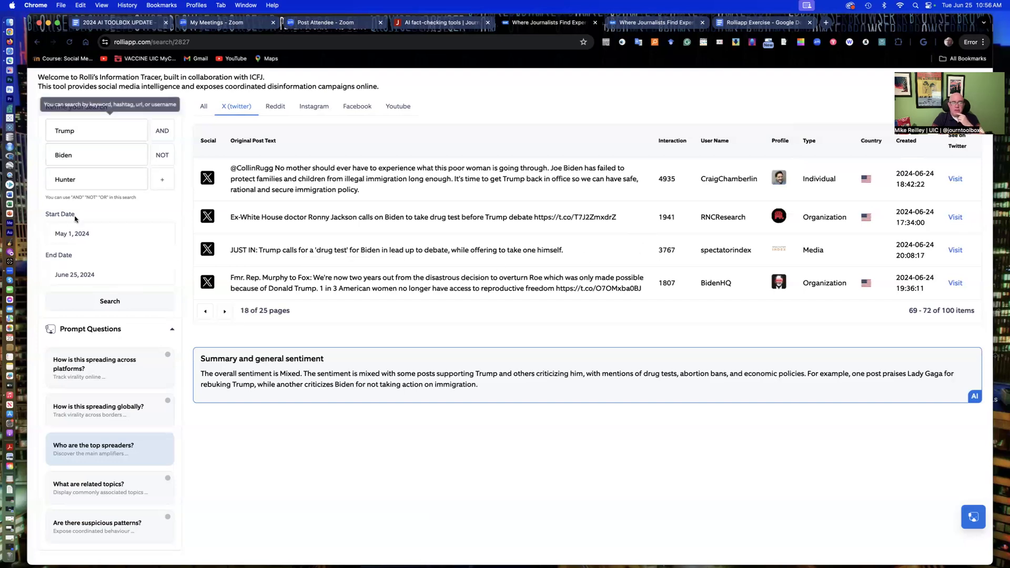
# - Compare the Reddit, Instagram, Facebook and YouTube results, then return to X (twitter)
pyautogui.scroll(2, 352, 267)
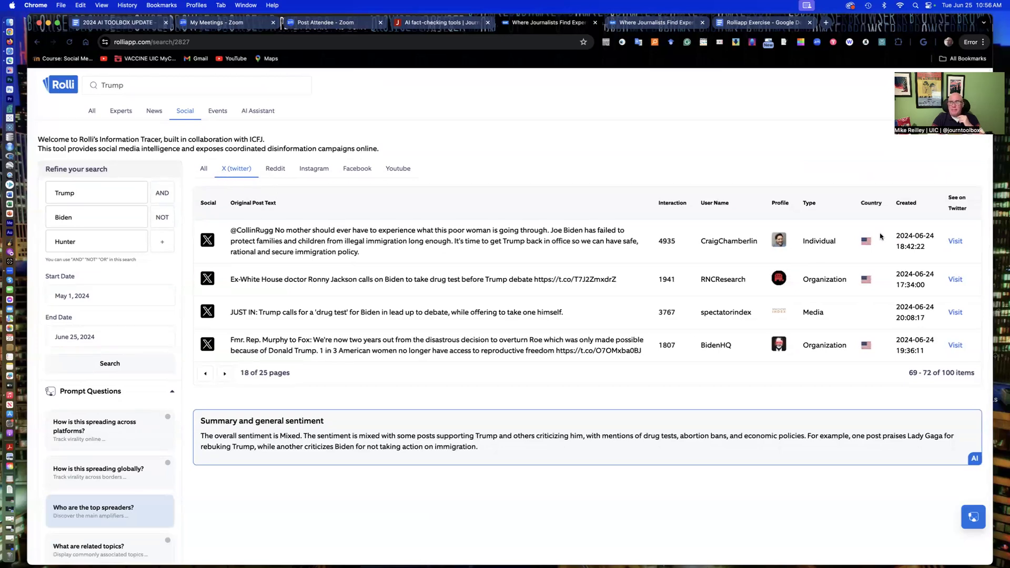
pyautogui.click(273, 170)
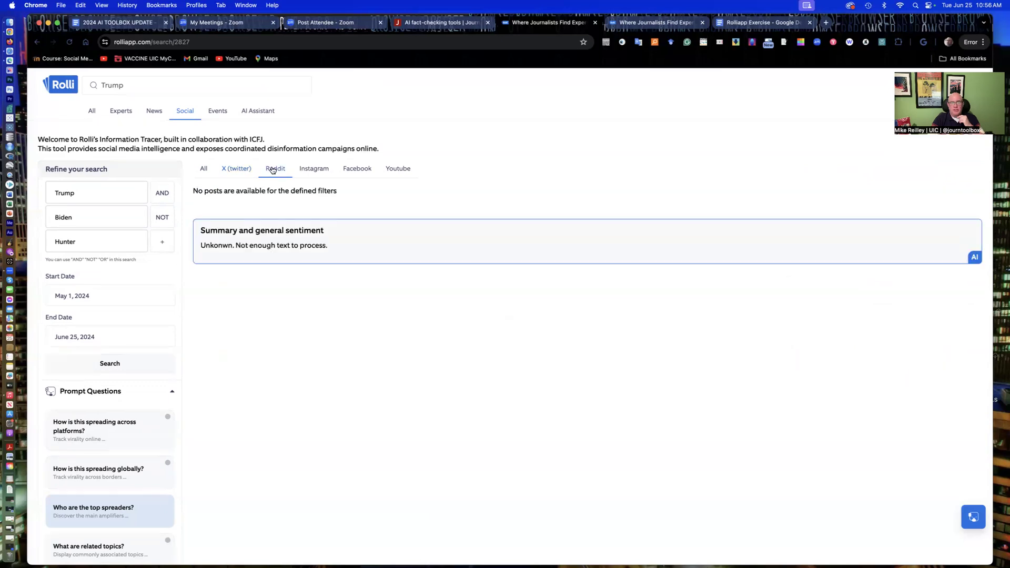
pyautogui.click(315, 172)
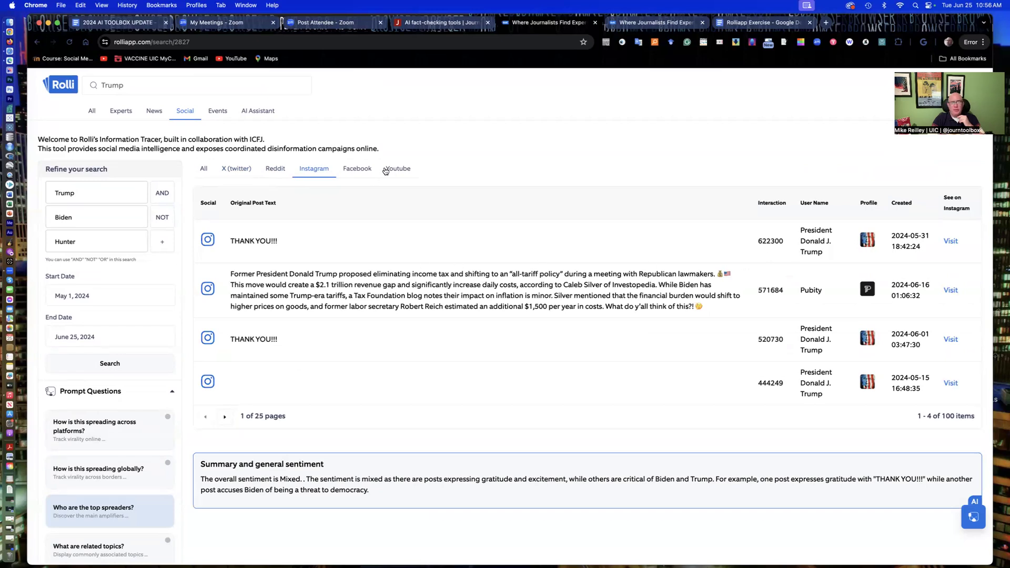
pyautogui.click(356, 170)
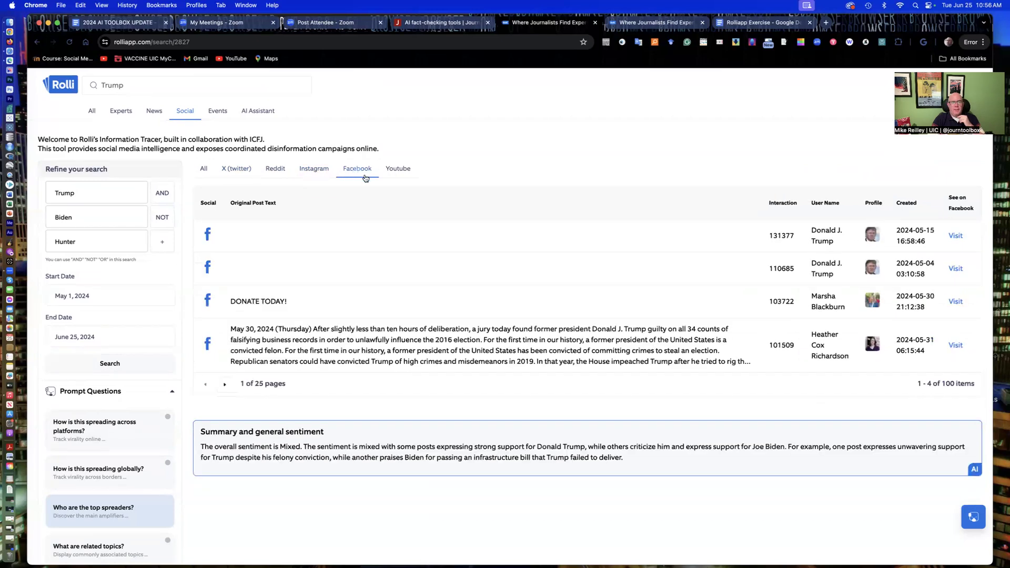
pyautogui.click(398, 169)
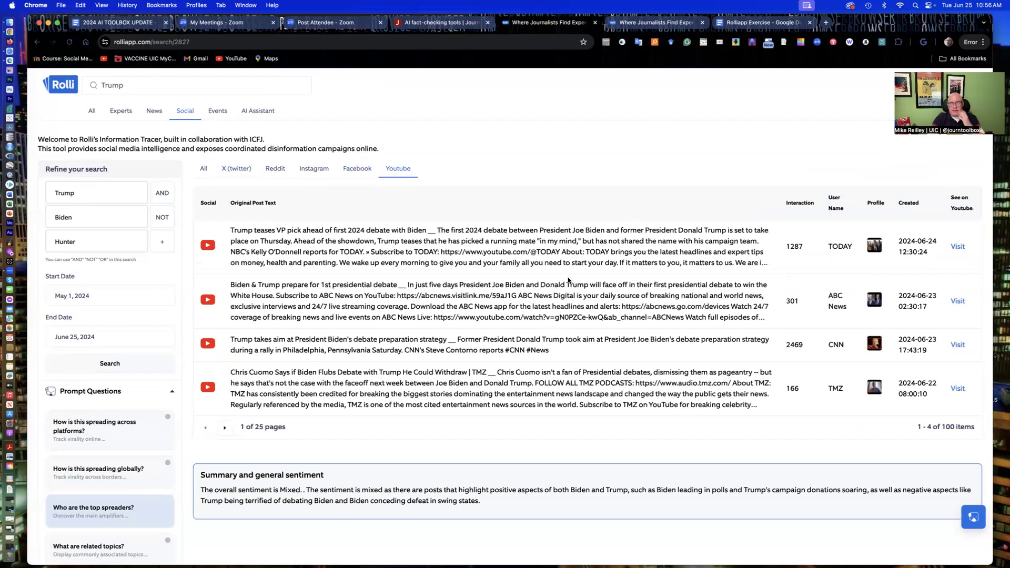
pyautogui.click(240, 174)
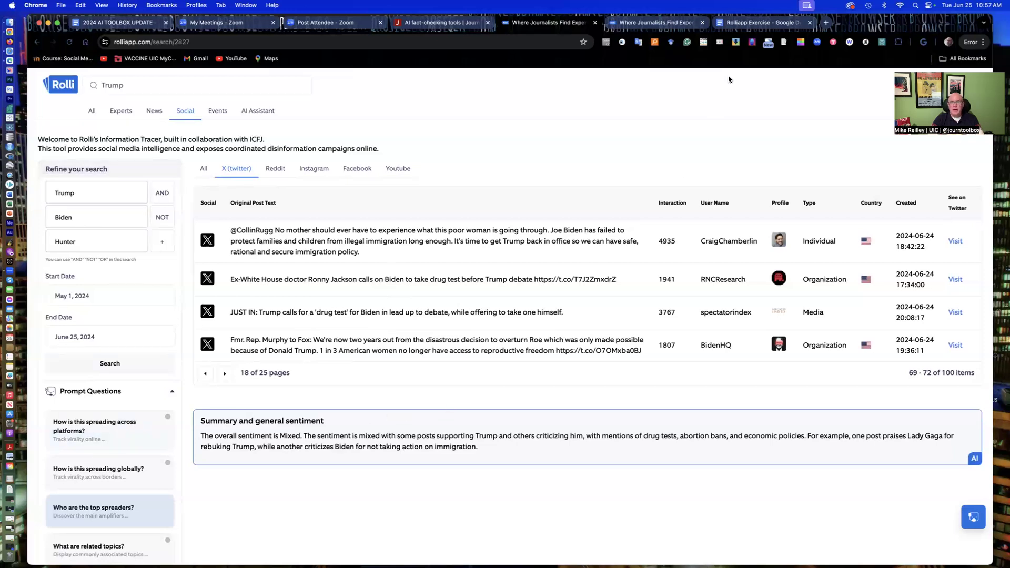
# - Switch to the Rolliapp Exercise handout in Google Docs and scroll through it
pyautogui.click(738, 24)
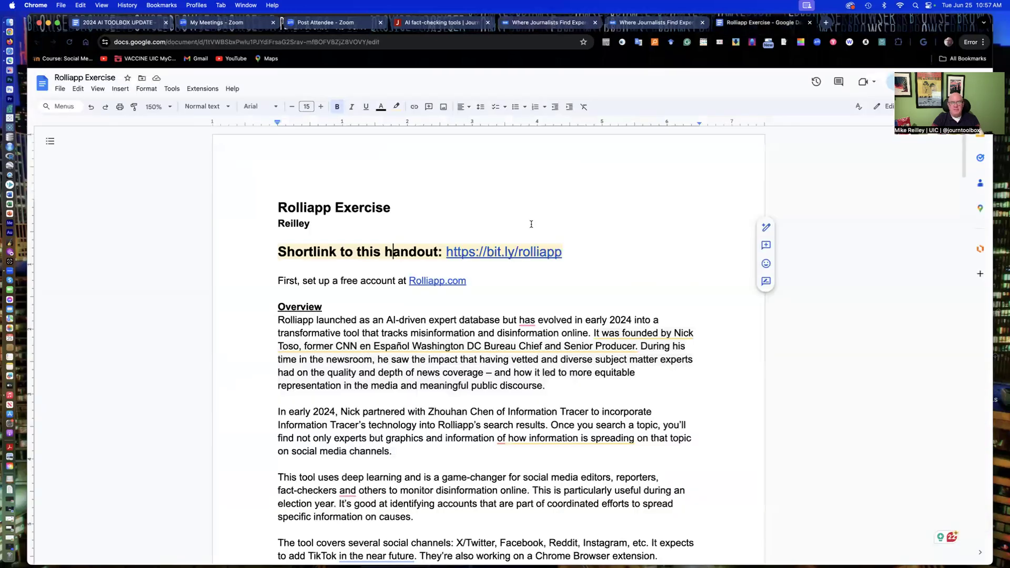
pyautogui.scroll(-1, 321, 240)
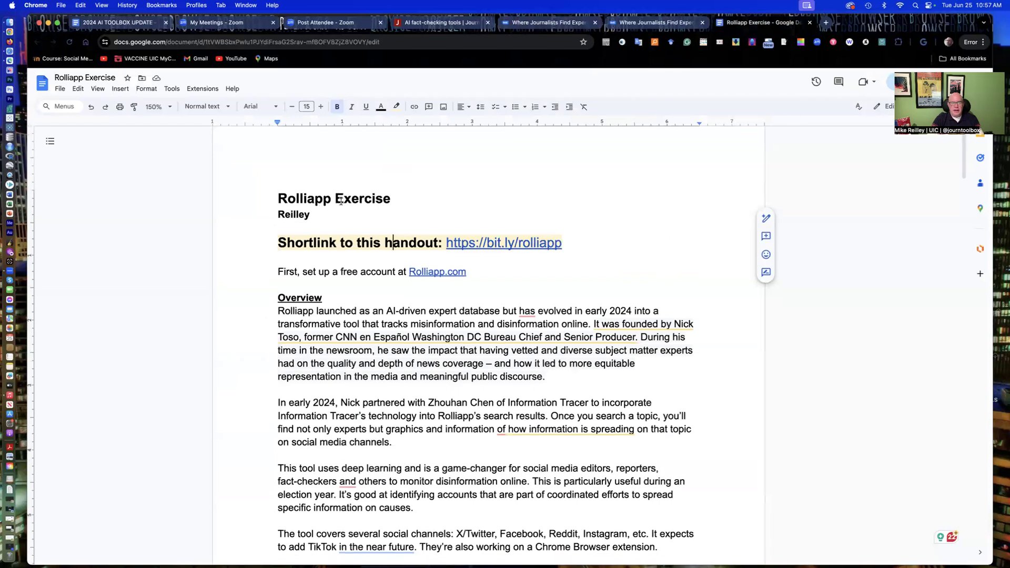
pyautogui.scroll(-5, 344, 259)
pyautogui.scroll(3, 420, 207)
pyautogui.scroll(-5, 394, 321)
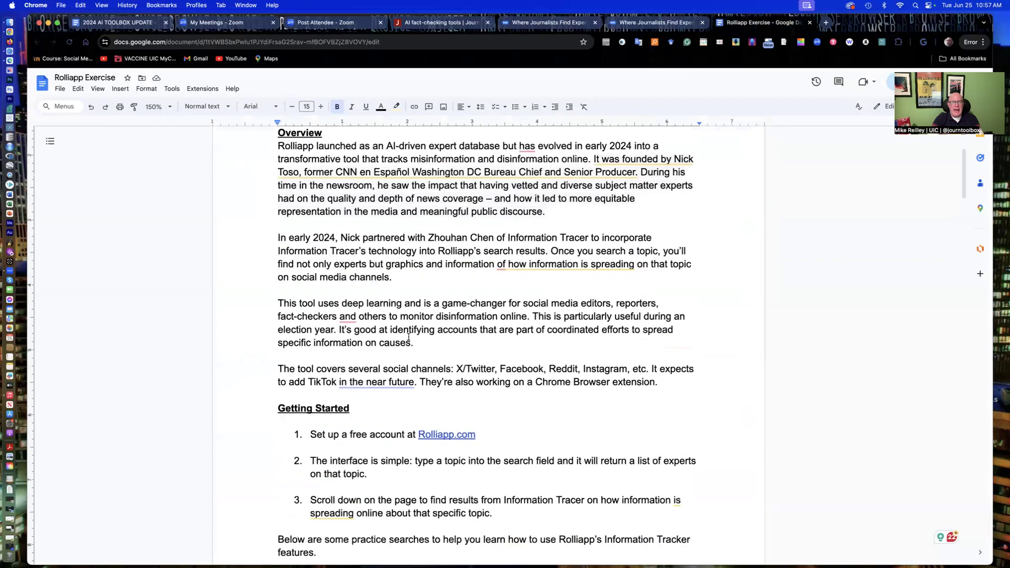
pyautogui.scroll(-10, 395, 321)
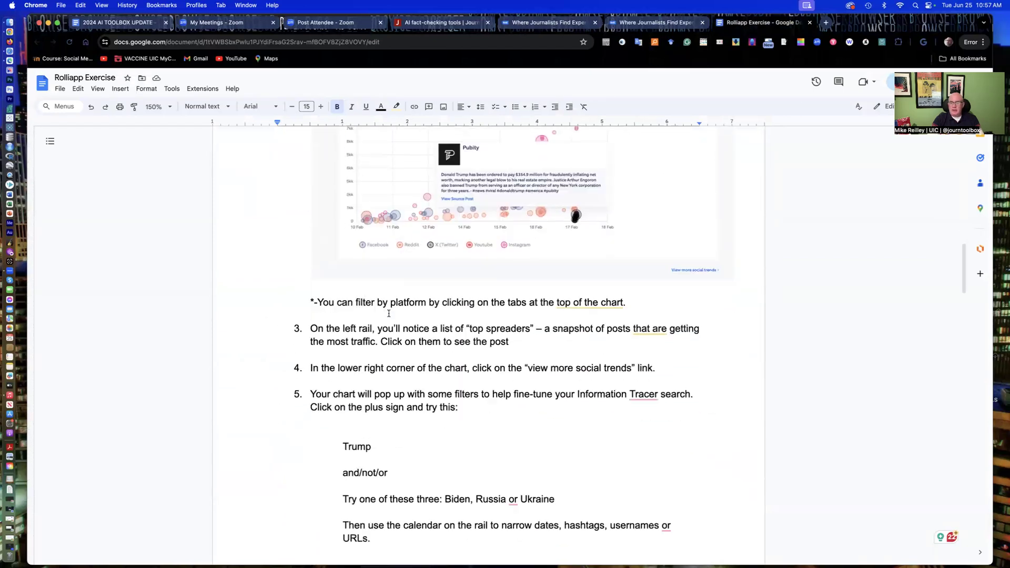
pyautogui.scroll(-8, 371, 197)
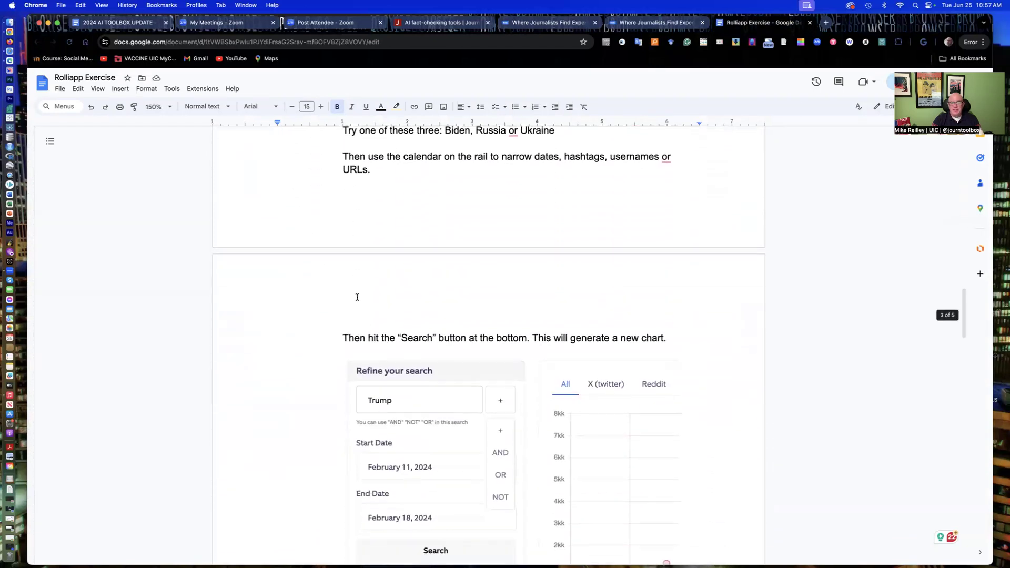
pyautogui.scroll(-12, 358, 295)
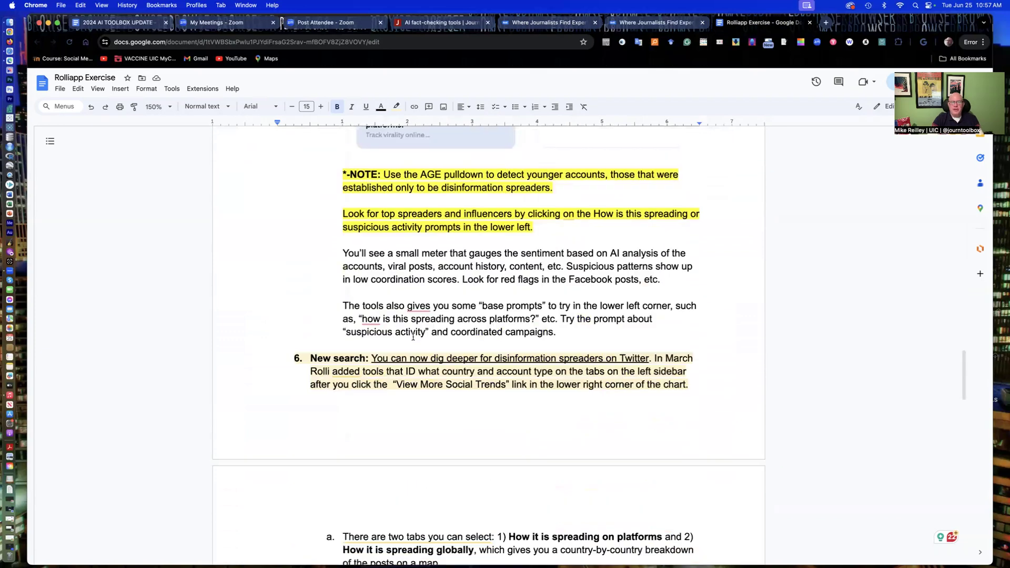
pyautogui.scroll(-7, 367, 350)
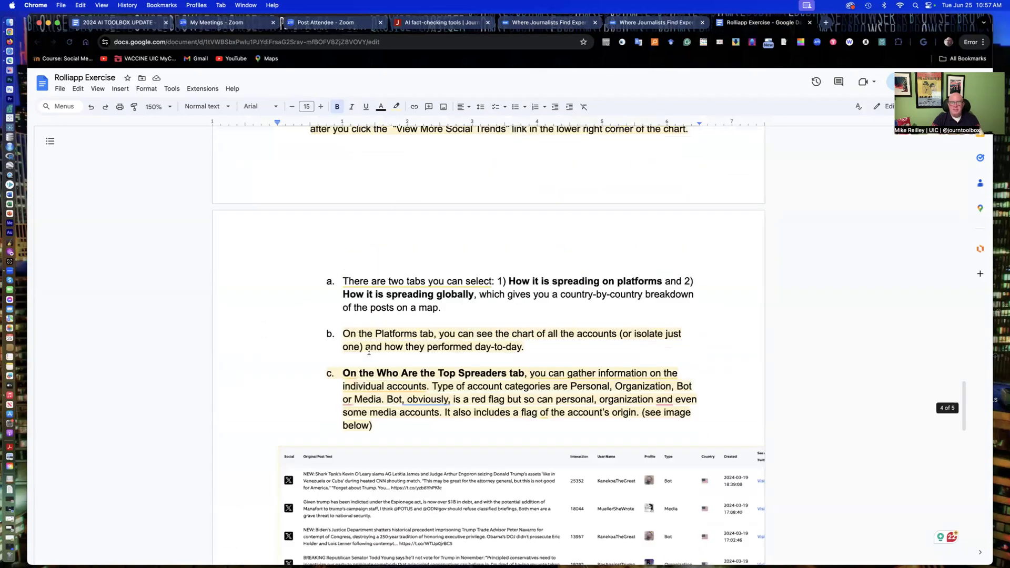
pyautogui.scroll(5, 369, 351)
pyautogui.scroll(-4, 369, 351)
pyautogui.scroll(-1, 369, 351)
pyautogui.scroll(-6, 368, 350)
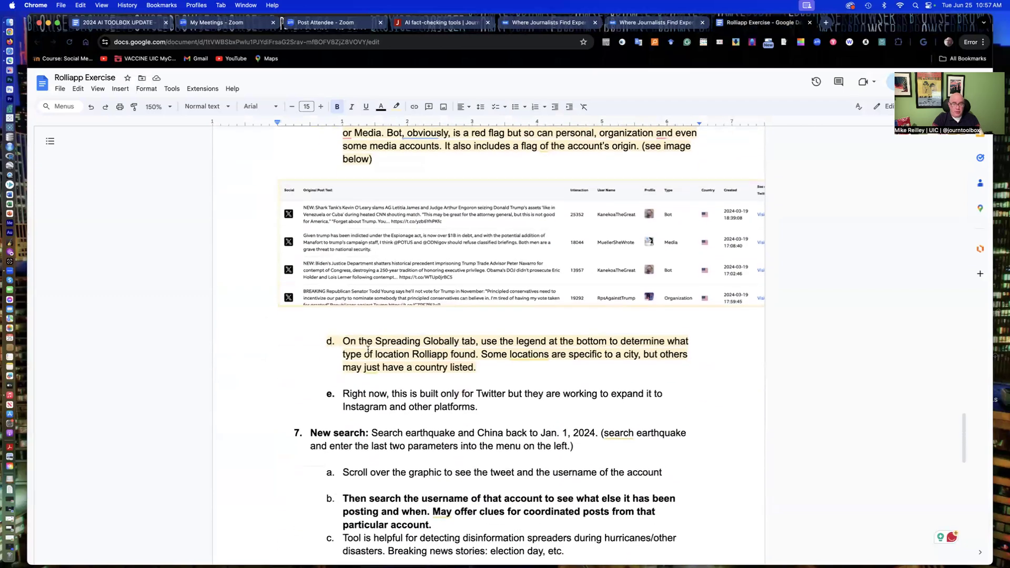
pyautogui.scroll(-5, 367, 350)
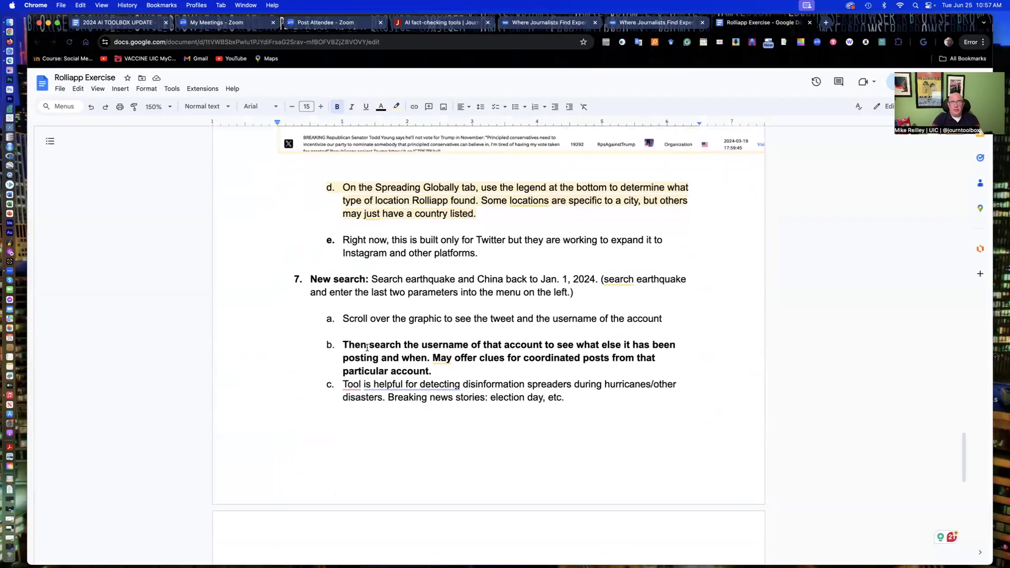
# - Select item 7's earthquake search instructions, then scroll back to the handout's top
pyautogui.moveTo(371, 276); pyautogui.dragTo(579, 292)
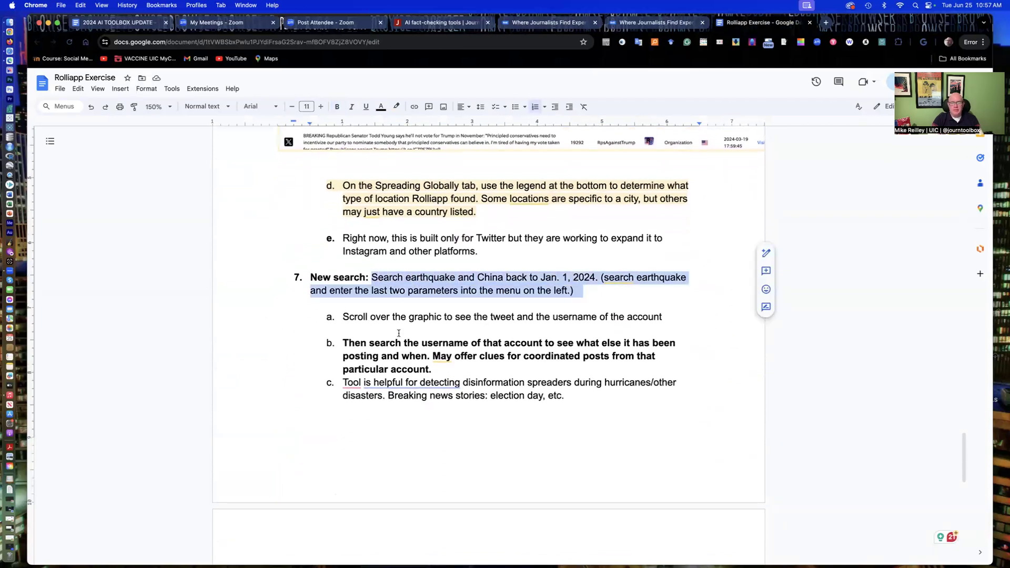
pyautogui.scroll(-7, 505, 330)
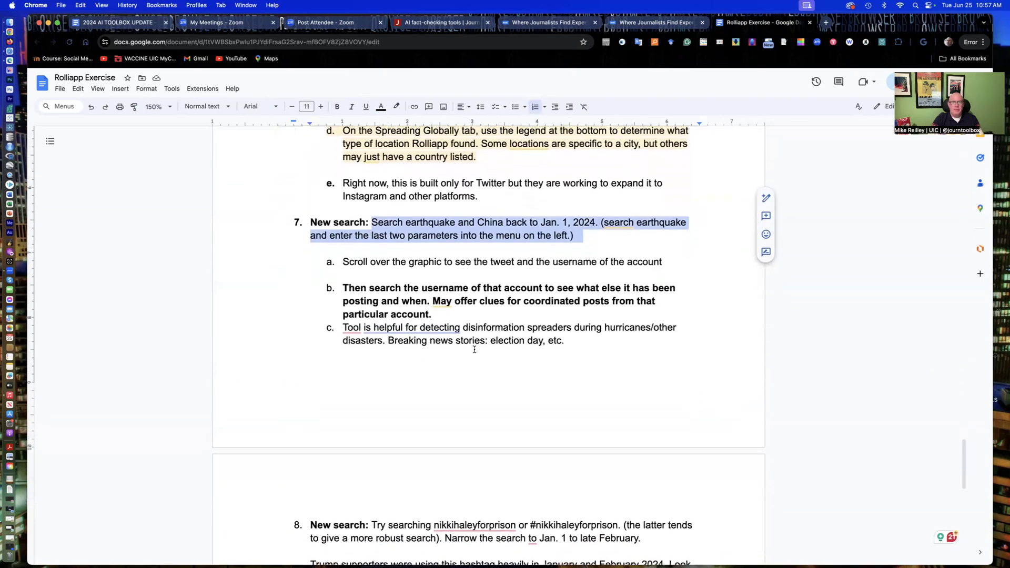
pyautogui.scroll(-8, 471, 349)
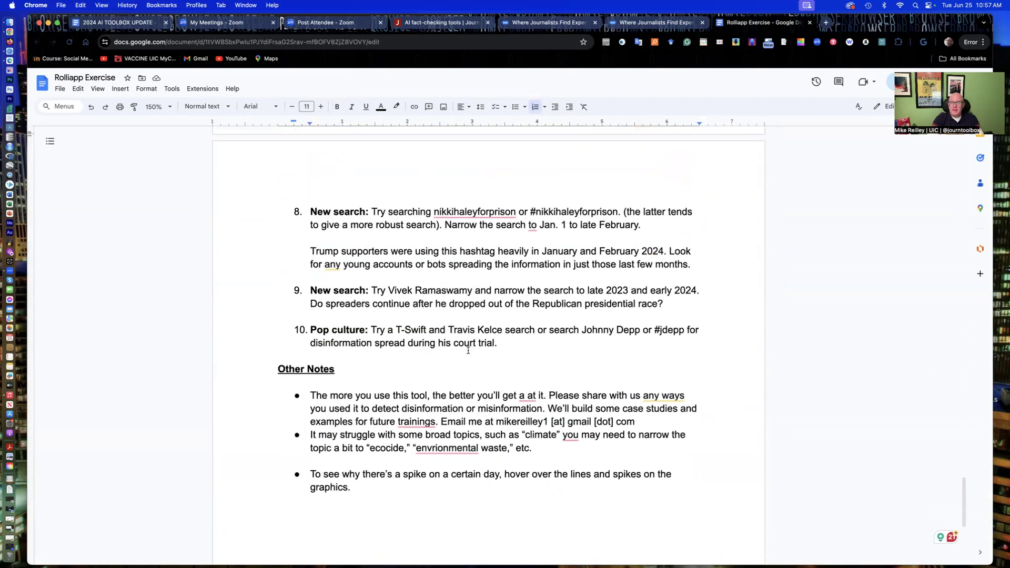
pyautogui.scroll(18, 437, 376)
pyautogui.scroll(20, 438, 374)
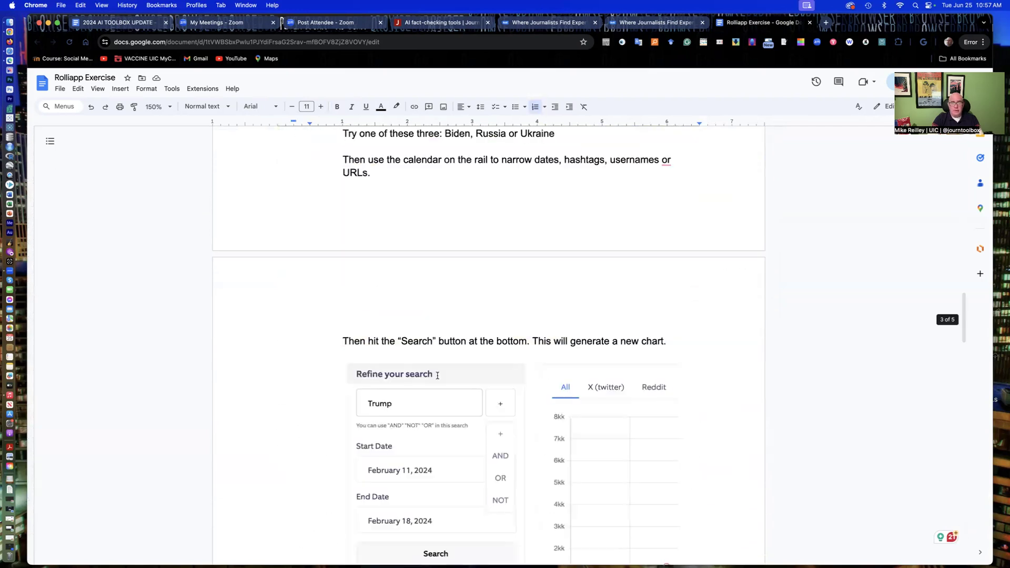
pyautogui.scroll(11, 437, 375)
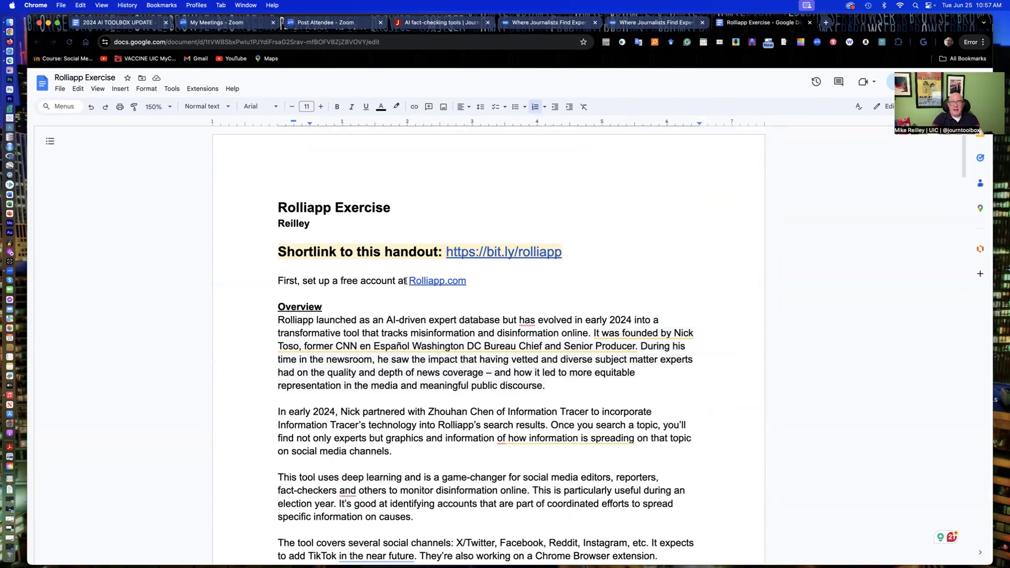
# - Append " | Code:" and the signup code after Rolliapp.com on the signup line
pyautogui.click(471, 281)
pyautogui.write('| Code: JOURNOAI')
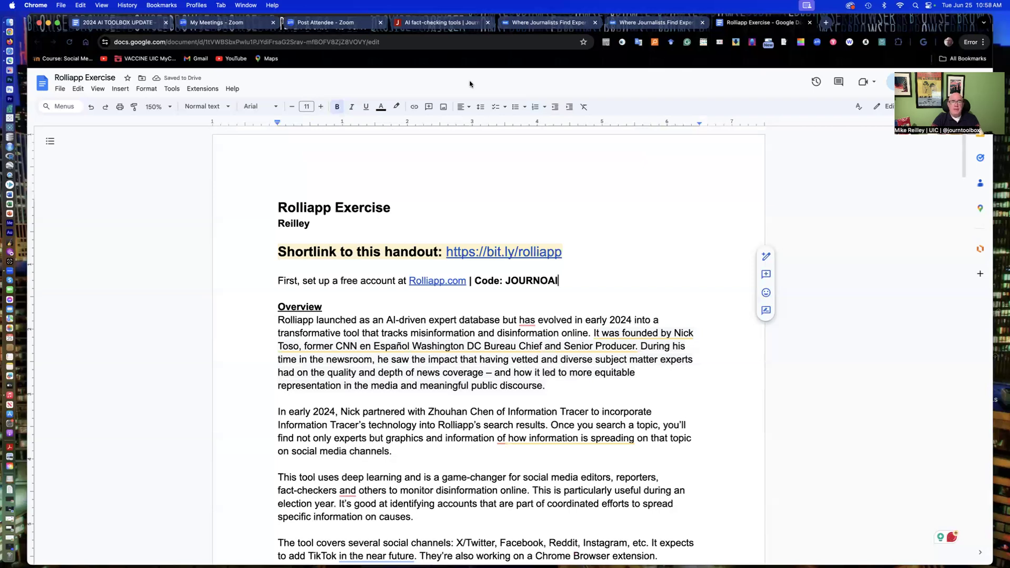
# - Review the Rolli entry on the AI Fact-Checking Tools page, then go to the Journalist's Toolbox home page
pyautogui.click(433, 24)
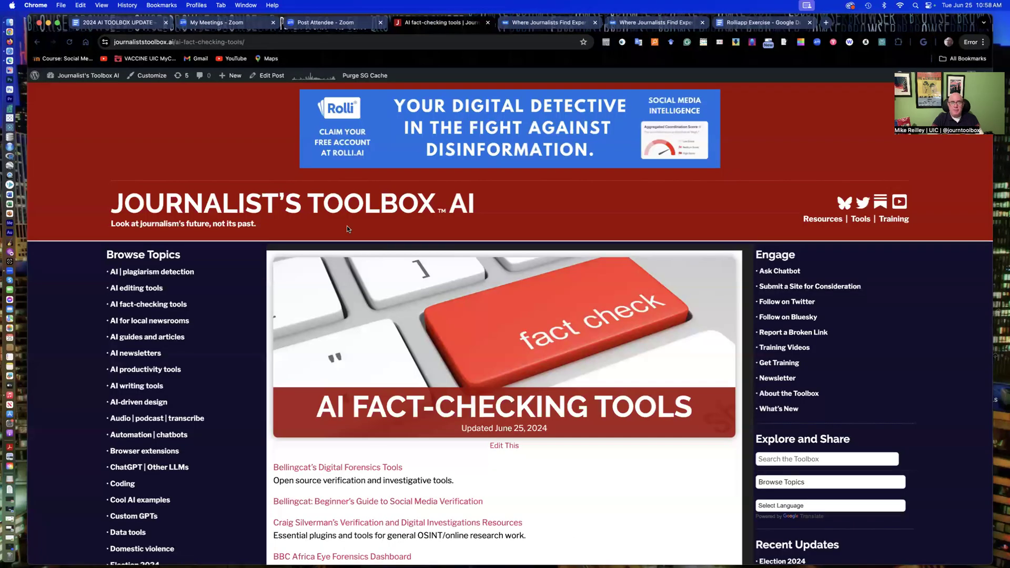
pyautogui.scroll(-5, 374, 432)
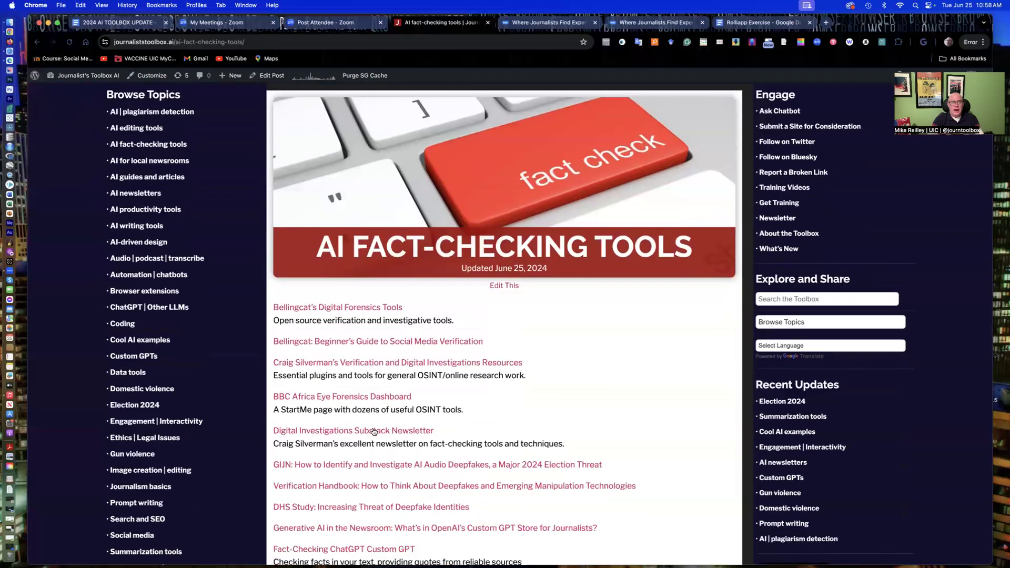
pyautogui.scroll(-5, 372, 429)
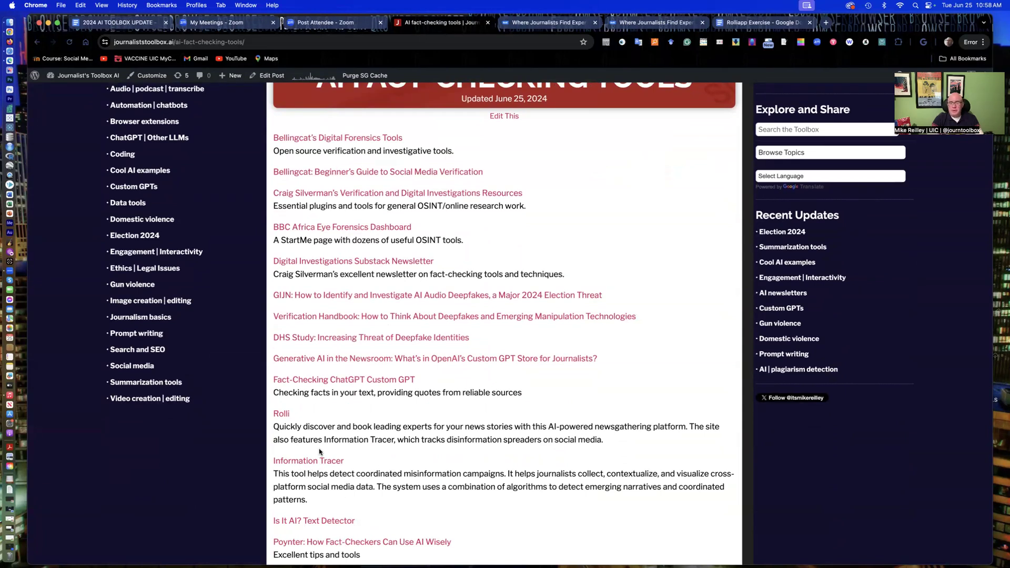
pyautogui.scroll(-3, 283, 422)
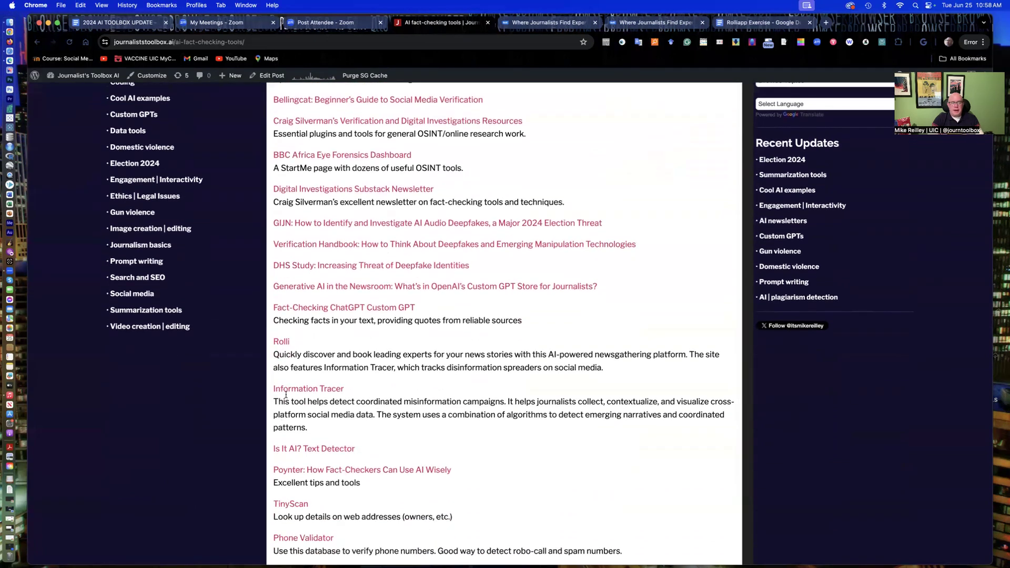
pyautogui.scroll(15, 336, 439)
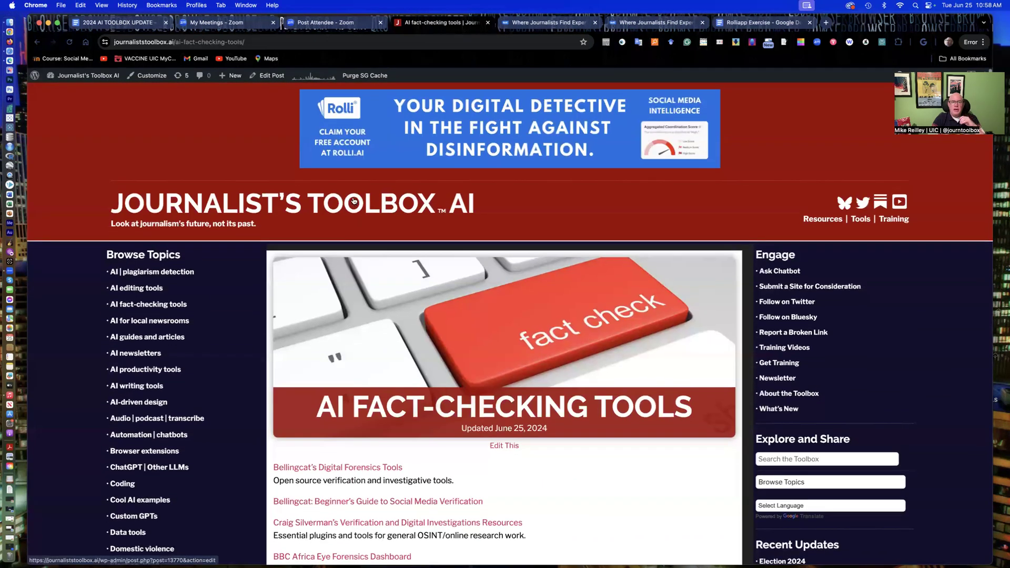
pyautogui.click(354, 201)
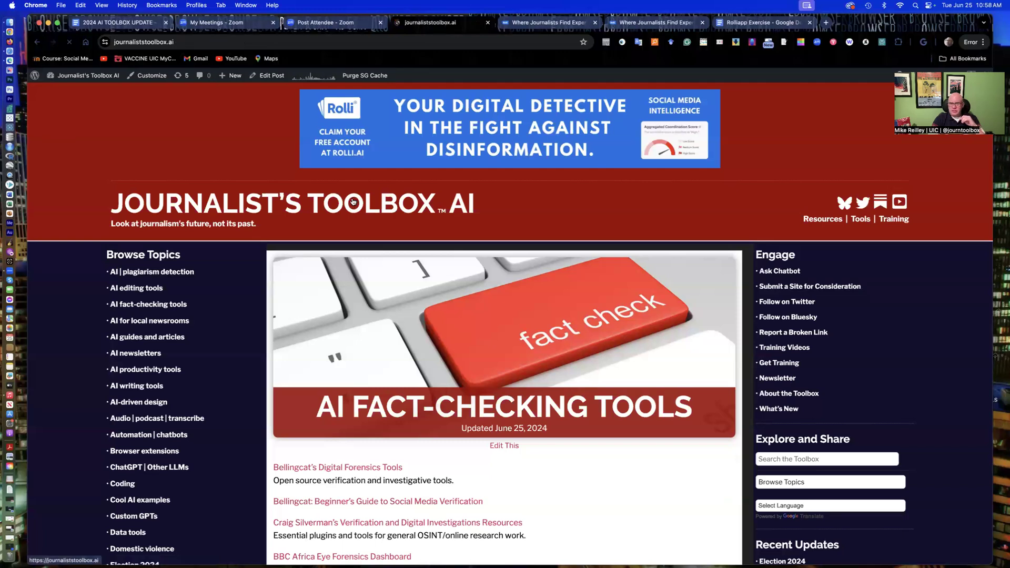